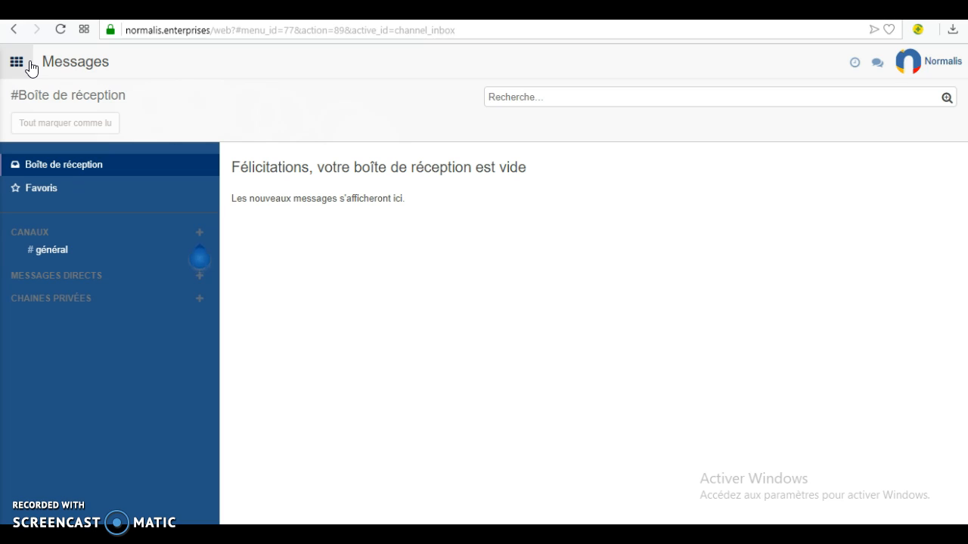
# - Open the list of articles in the Inventaire application
pyautogui.click(29, 65)
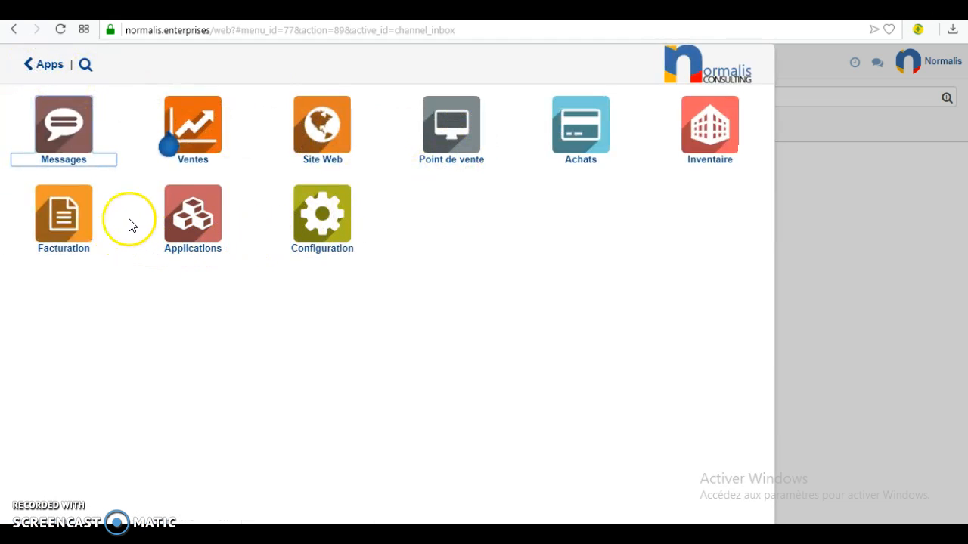
pyautogui.click(698, 154)
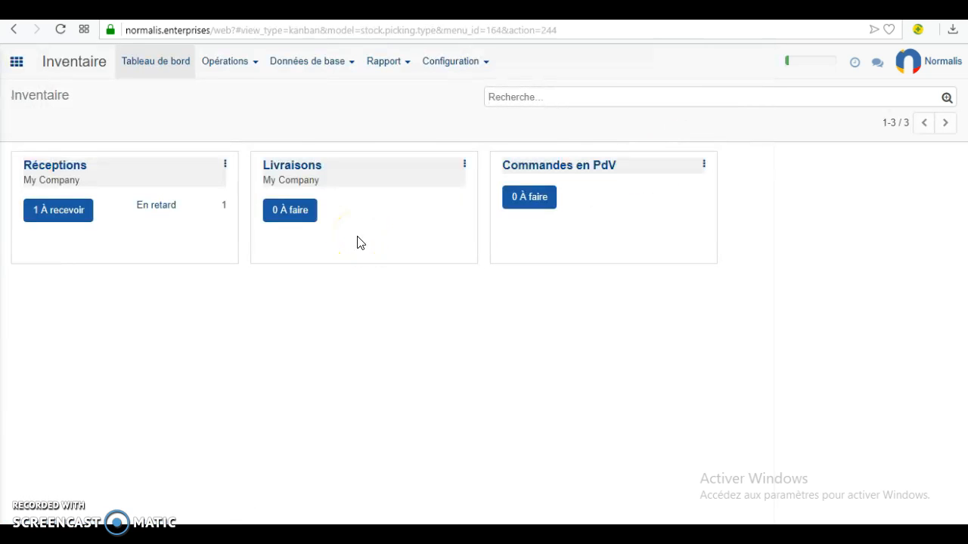
pyautogui.click(350, 65)
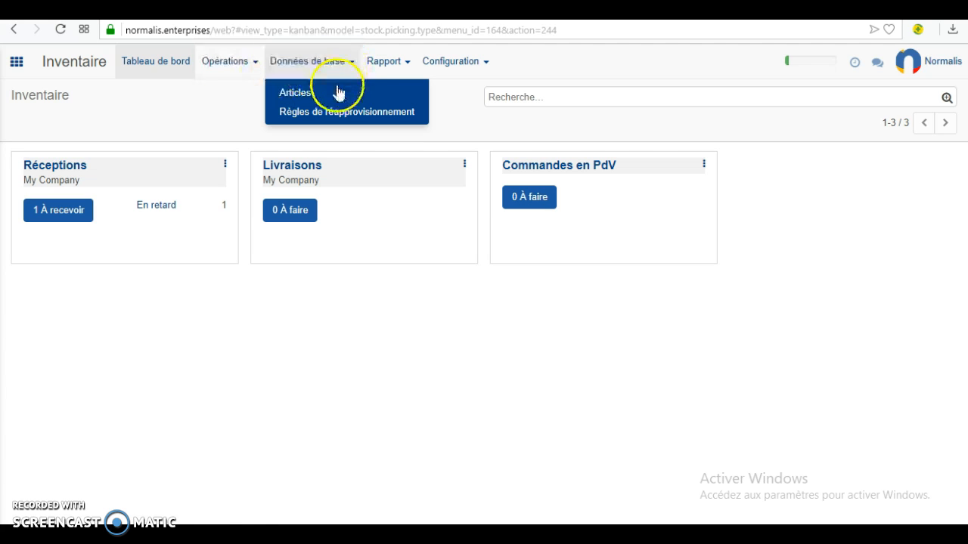
pyautogui.click(336, 92)
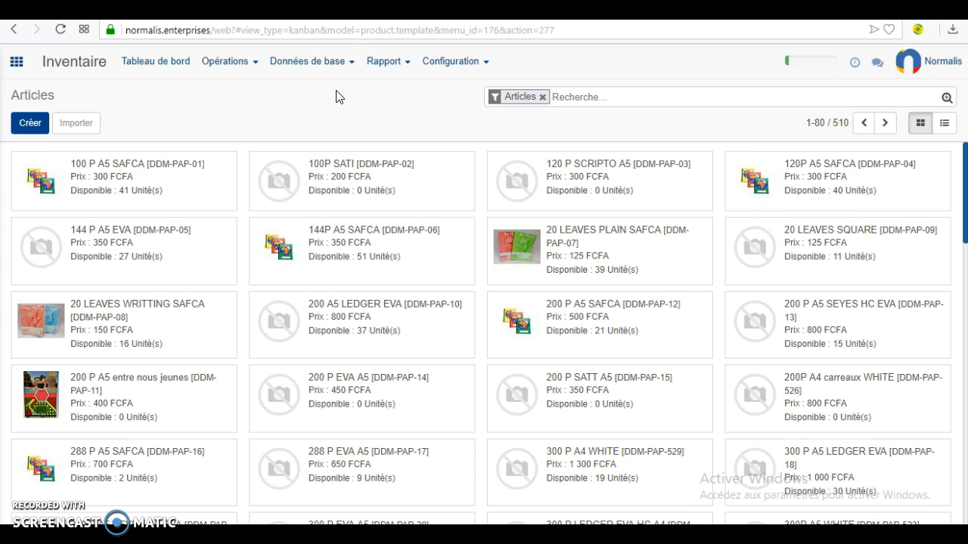
# - Create a new article named T-shirt
pyautogui.click(22, 123)
pyautogui.click(236, 218)
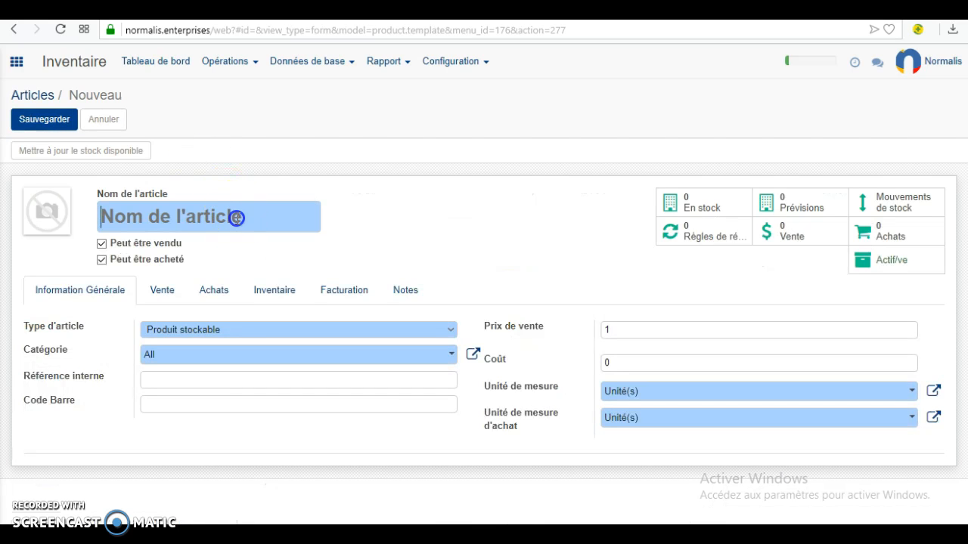
pyautogui.write('T-shirt')
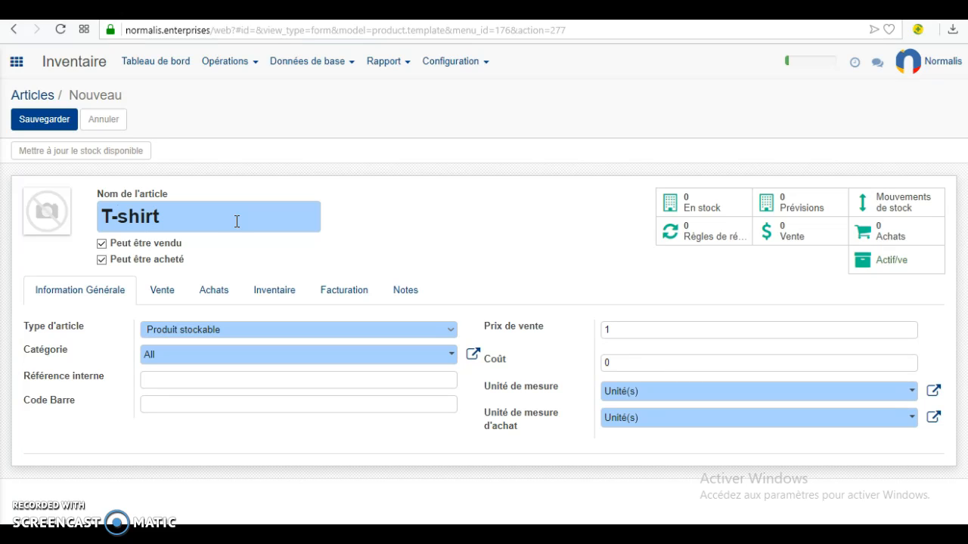
# - Set the T-shirt's sale price to 1000 and its internal reference to TSHIRT-0001, and save the article
pyautogui.click(641, 328)
pyautogui.click(642, 328)
pyautogui.press('BackSpace')
pyautogui.write('1000')
pyautogui.click(217, 374)
pyautogui.write('TSHIRT-0001')
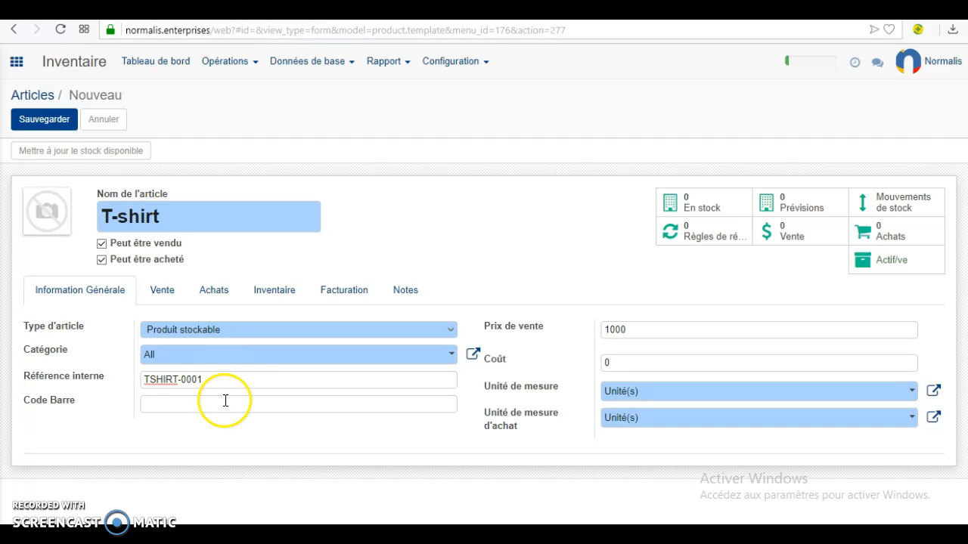
pyautogui.click(223, 406)
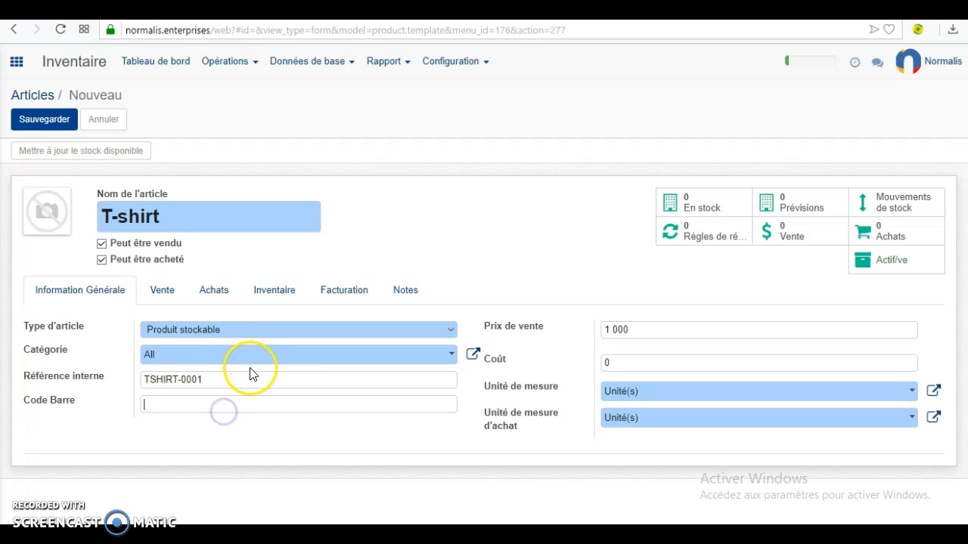
pyautogui.click(640, 330)
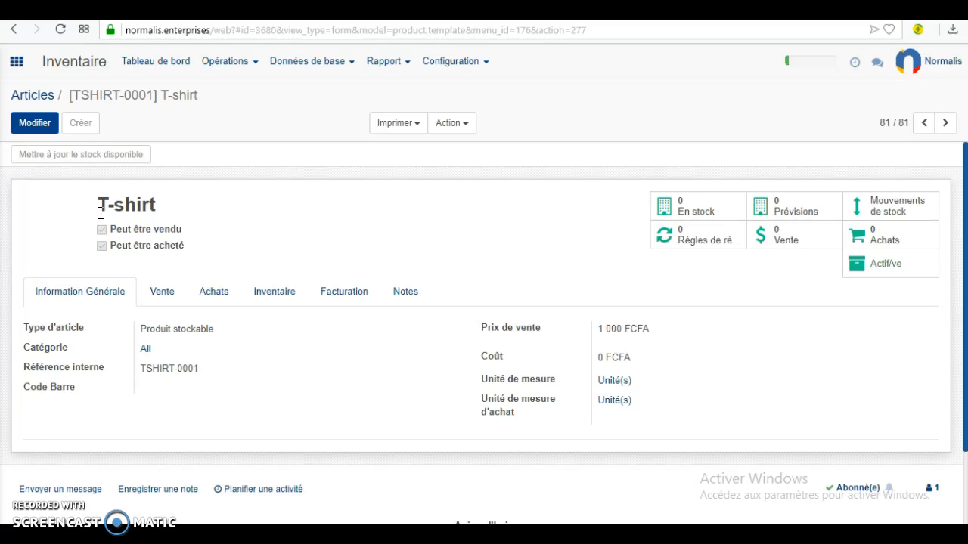
# - Activate developer mode by inserting debug after "web?" in the T-shirt page's address and reloading it
pyautogui.click(335, 64)
pyautogui.click(236, 31)
pyautogui.click(233, 30)
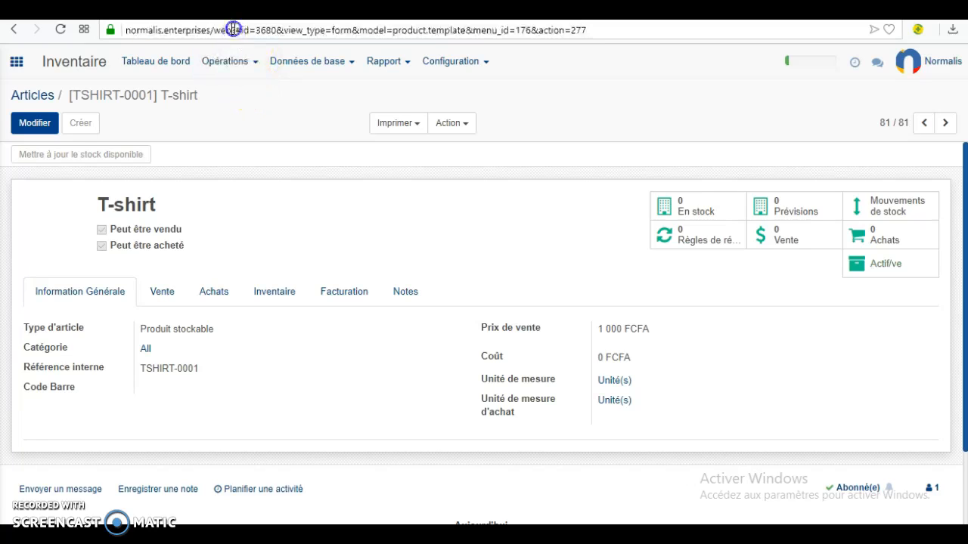
pyautogui.click(235, 31)
pyautogui.click(236, 30)
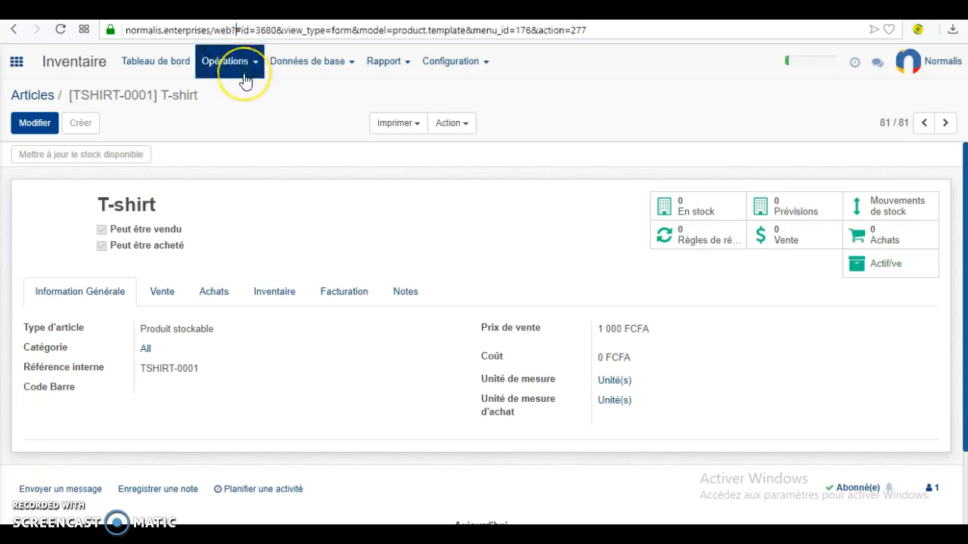
pyautogui.write('debbug')
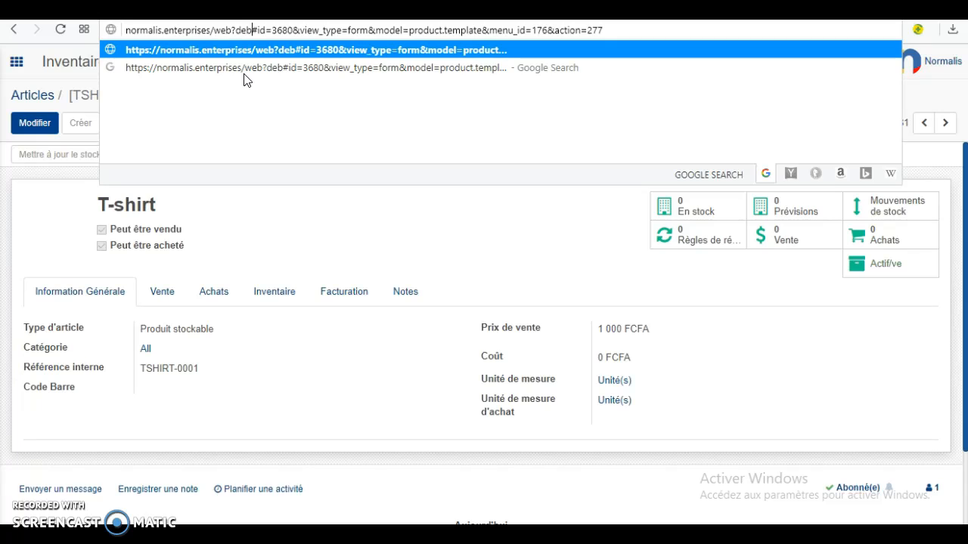
pyautogui.press('Return')
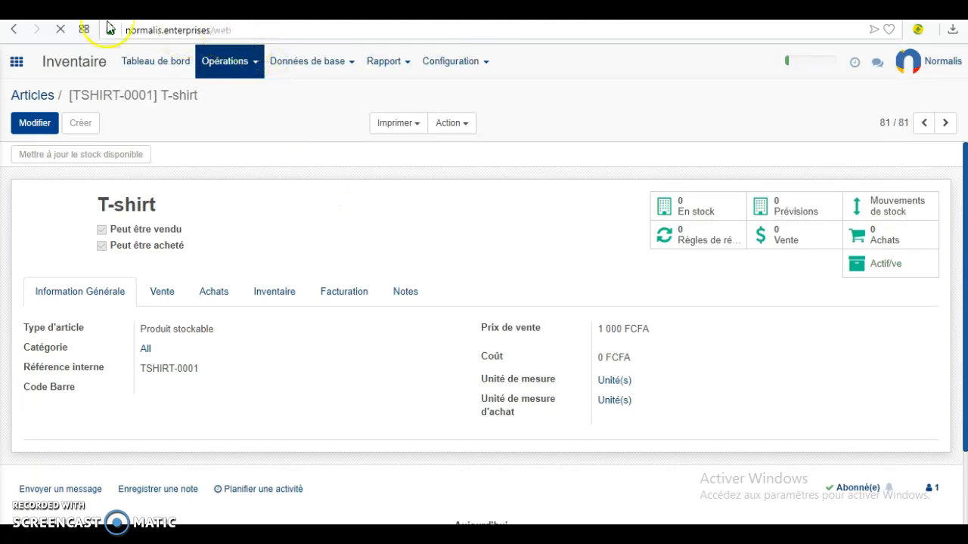
pyautogui.click(234, 31)
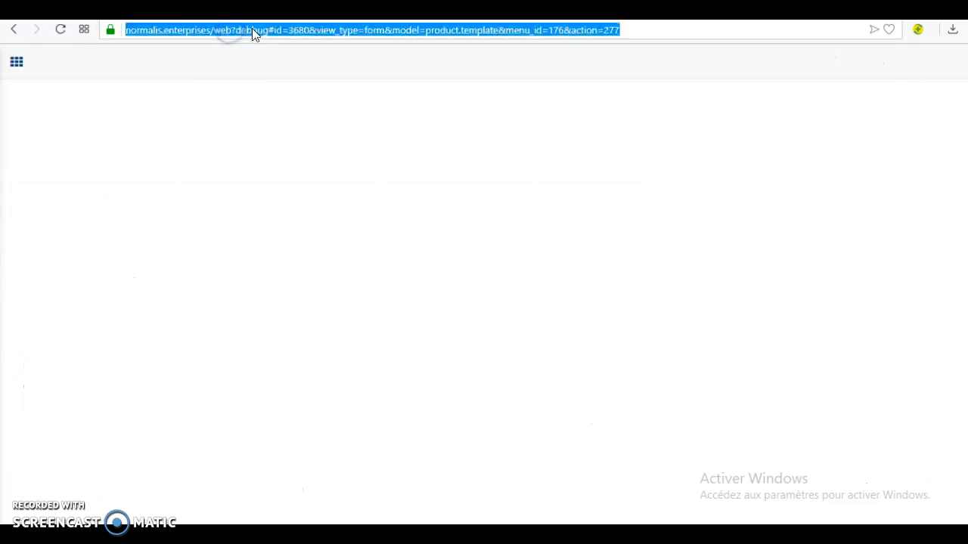
pyautogui.click(251, 30)
pyautogui.press('BackSpace')
pyautogui.press('Return')
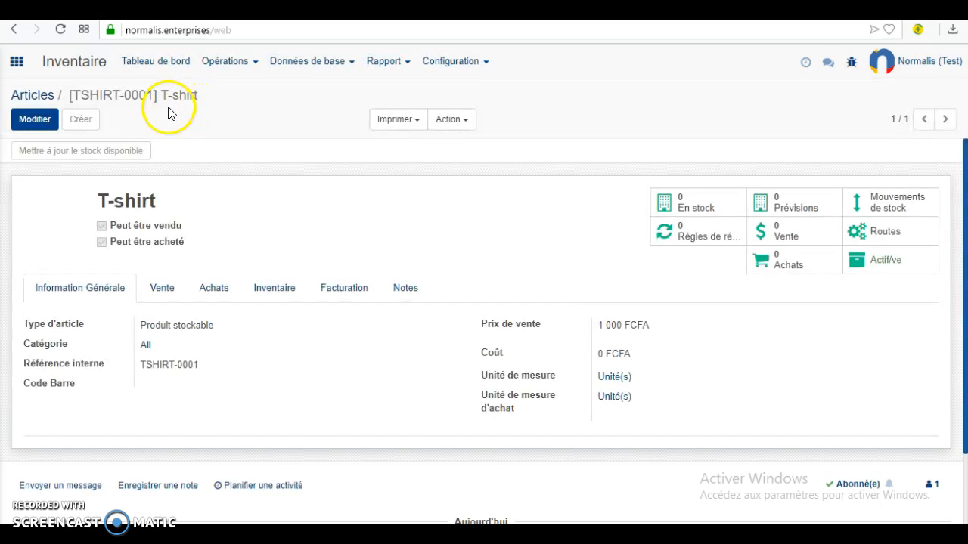
# - Open the Inventaire section of the general settings in the Configuration application
pyautogui.click(459, 68)
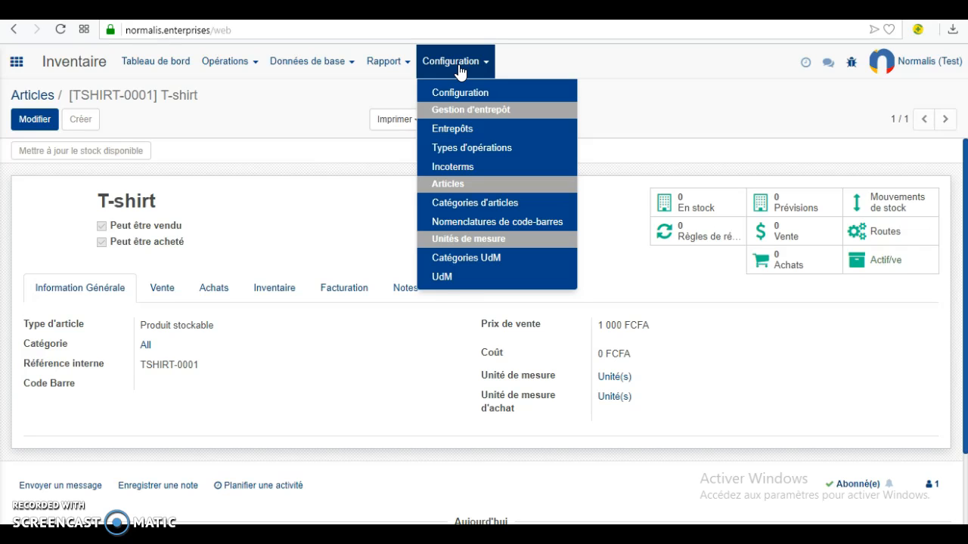
pyautogui.click(15, 62)
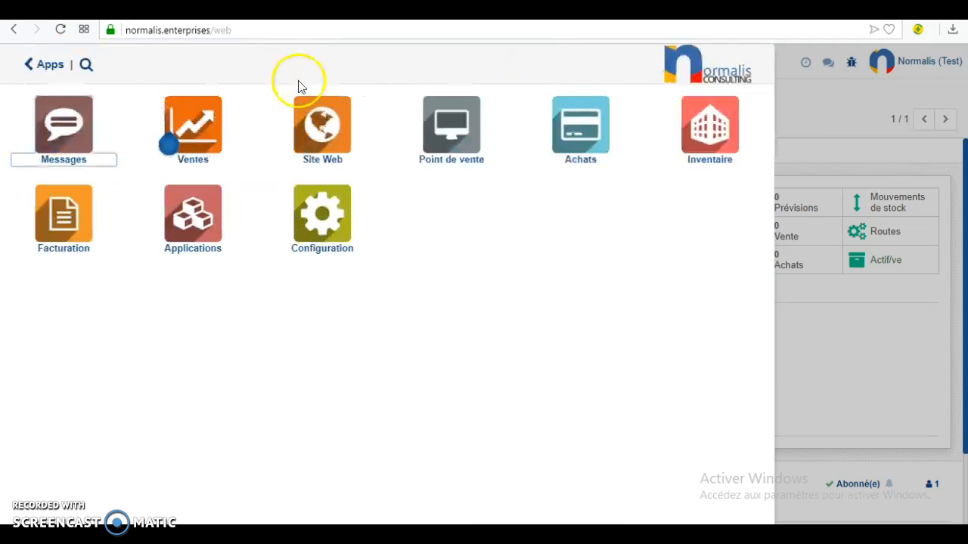
pyautogui.click(314, 203)
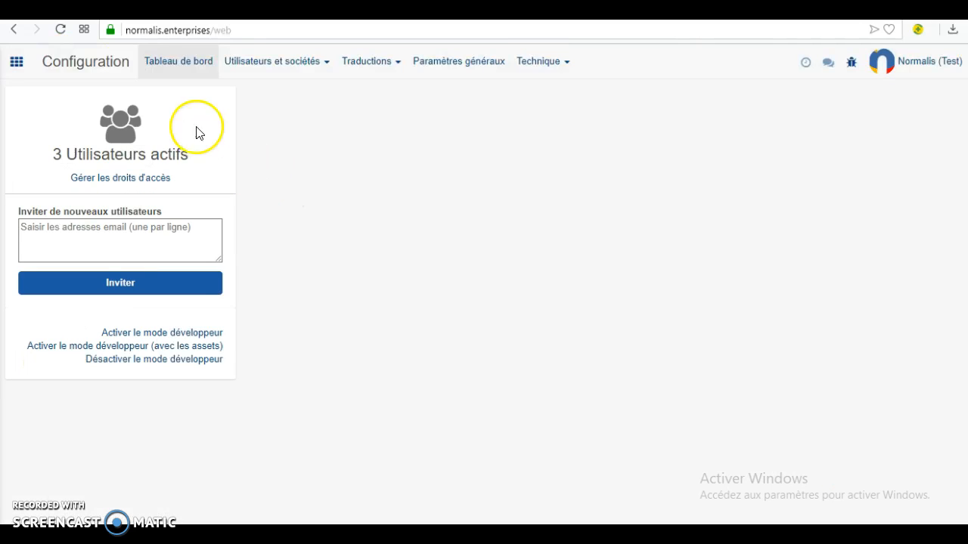
pyautogui.click(483, 67)
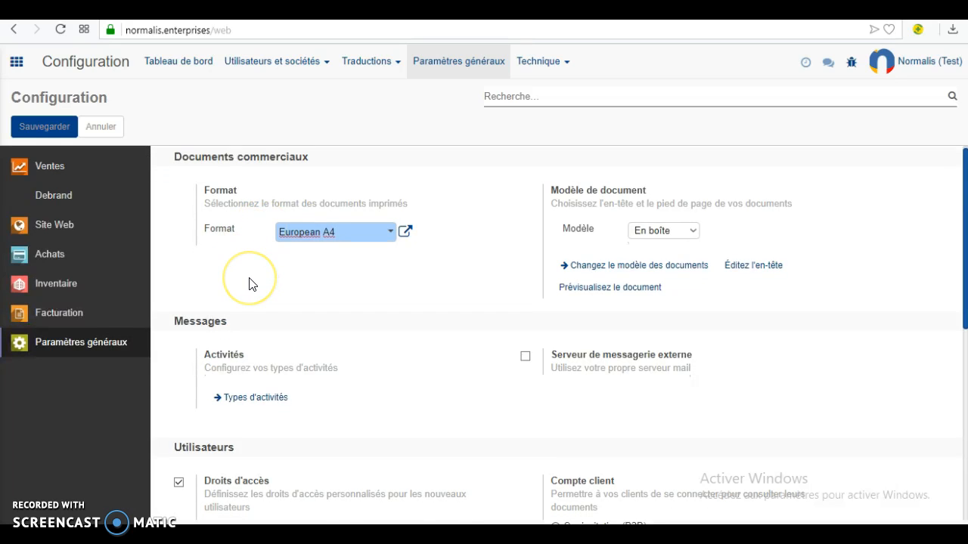
pyautogui.scroll(-1, 249, 284)
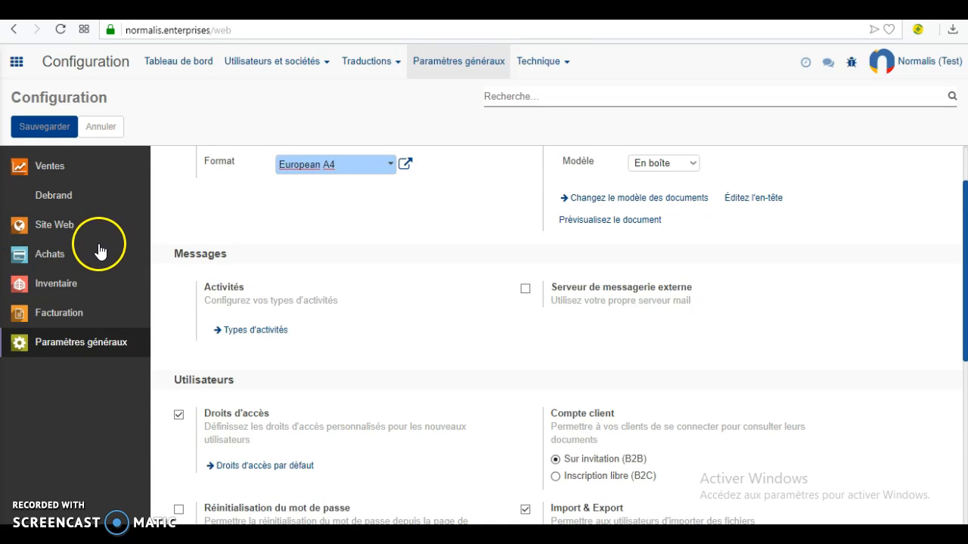
pyautogui.click(69, 281)
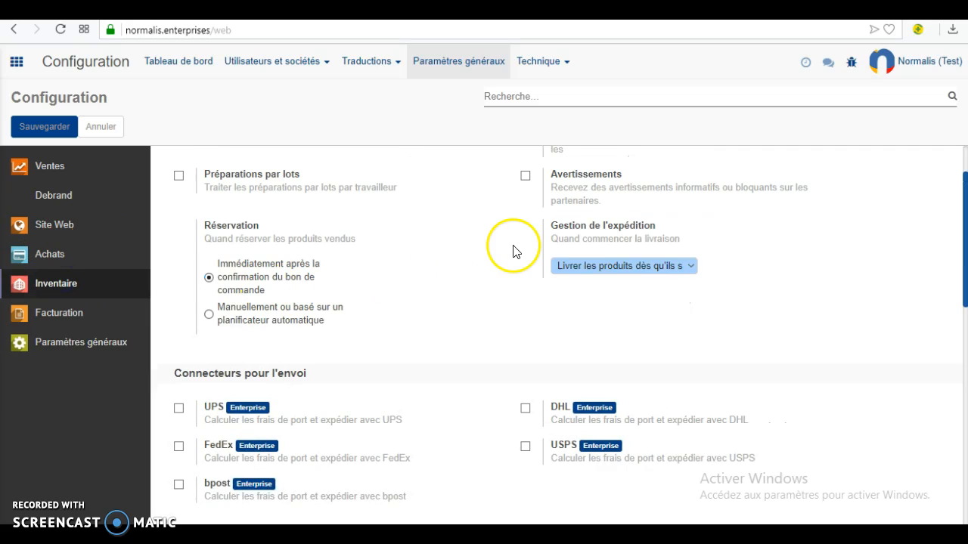
# - Enable Attributs et variantes for articles in the inventory settings and save the configuration
pyautogui.scroll(1, 510, 290)
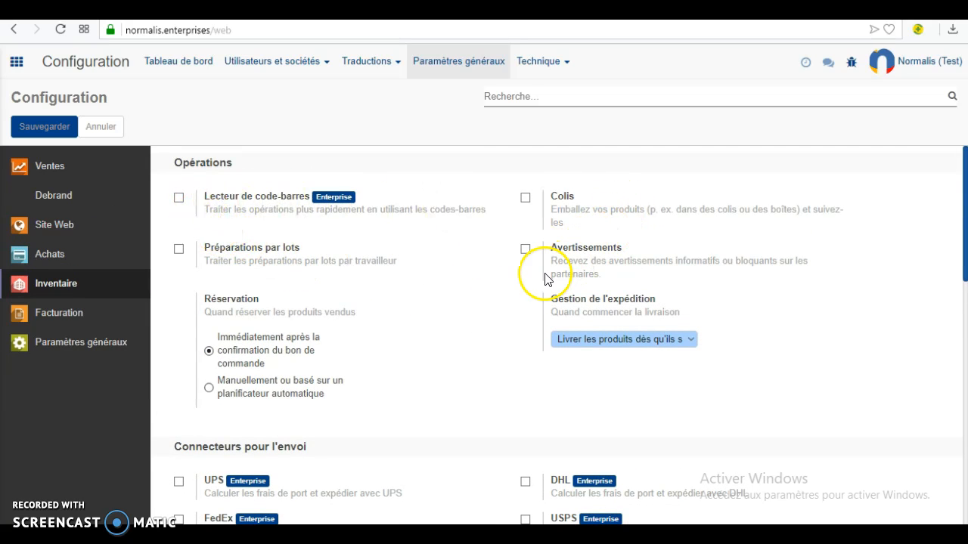
pyautogui.scroll(-1, 249, 291)
pyautogui.scroll(1, 275, 282)
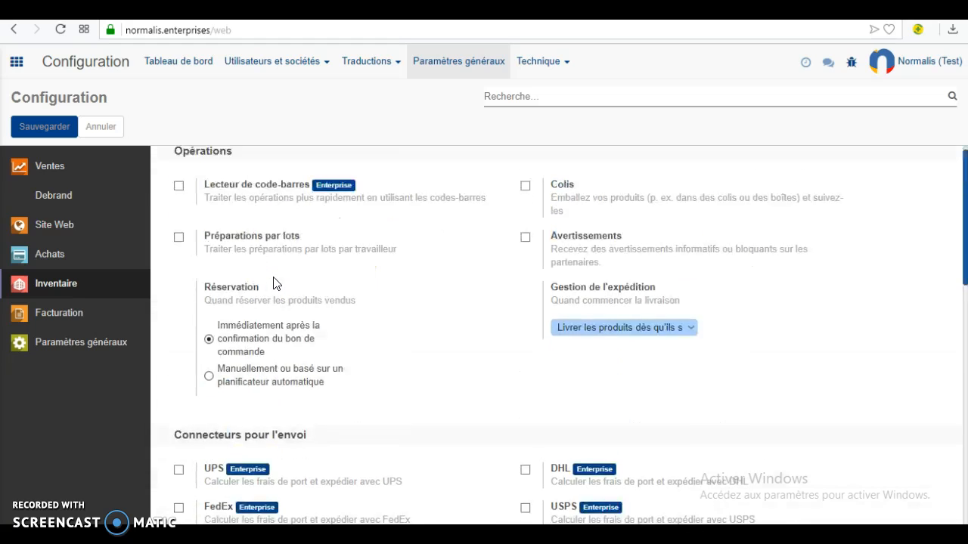
pyautogui.scroll(-5, 275, 282)
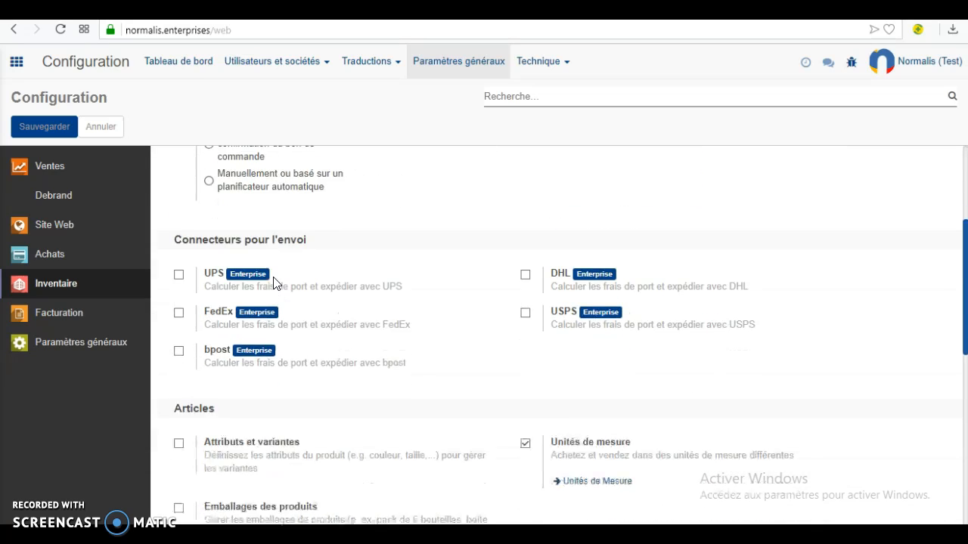
pyautogui.click(179, 283)
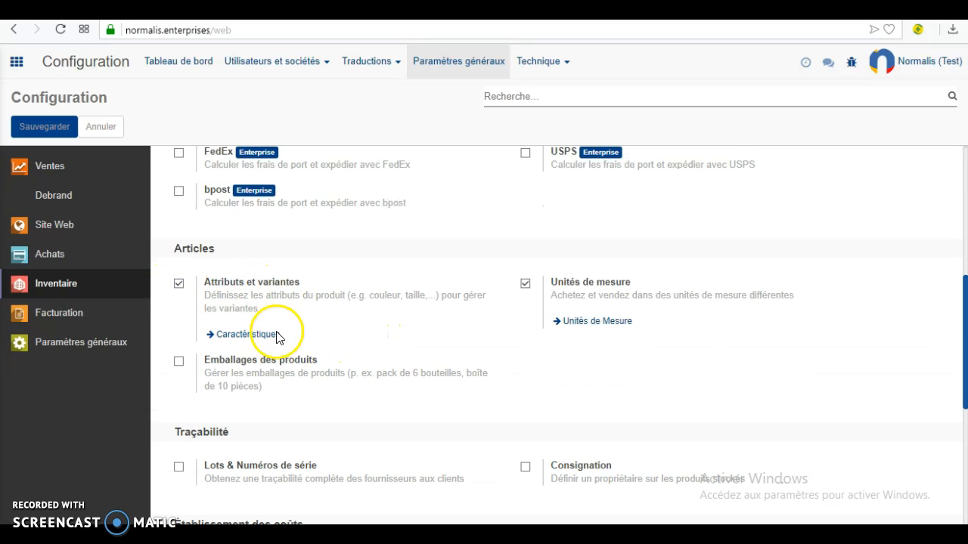
pyautogui.click(48, 135)
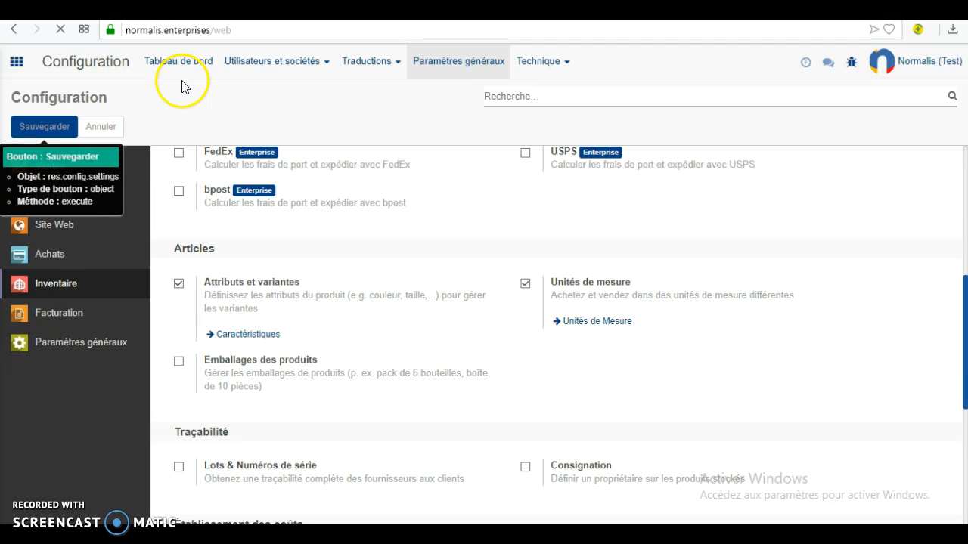
# - Return to the Inventaire application and open its list of articles
pyautogui.click(19, 64)
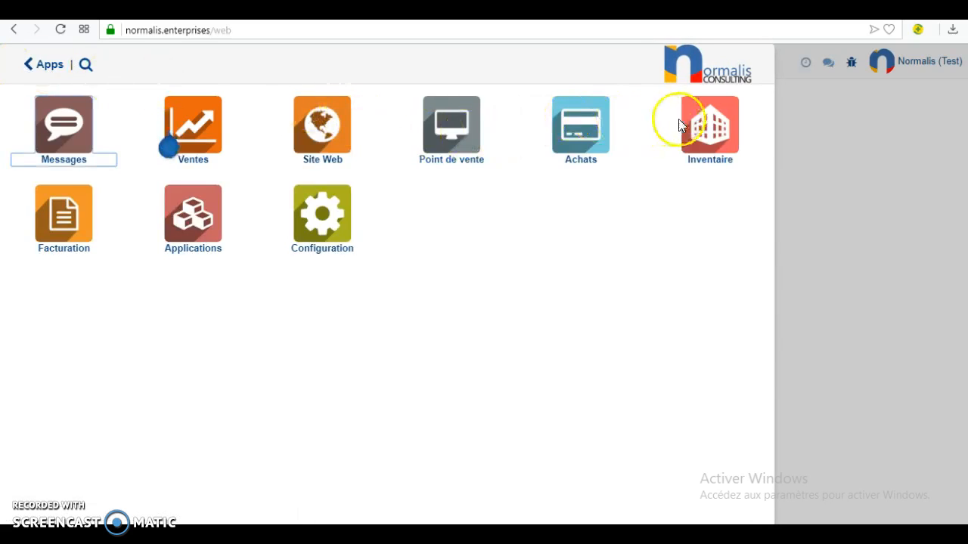
pyautogui.click(680, 121)
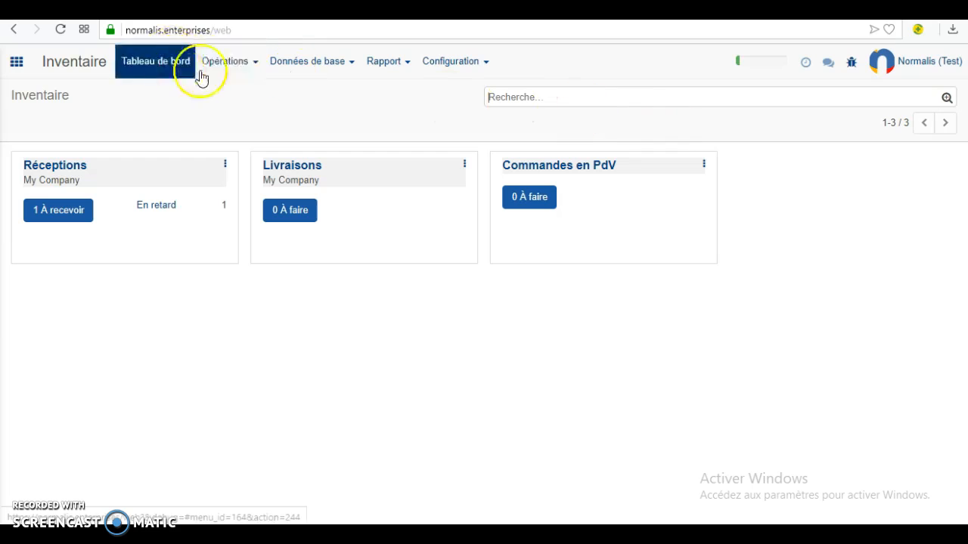
pyautogui.click(383, 63)
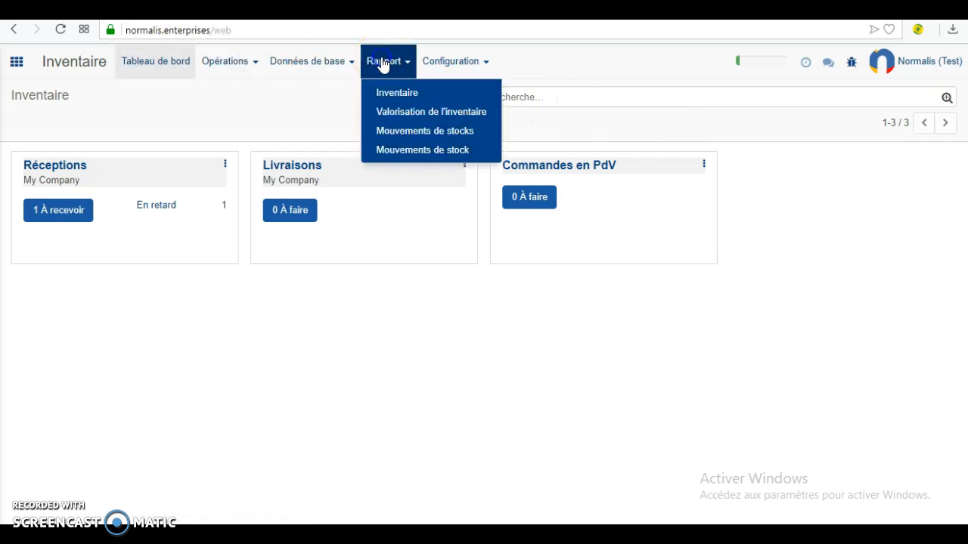
pyautogui.click(339, 67)
pyautogui.click(324, 92)
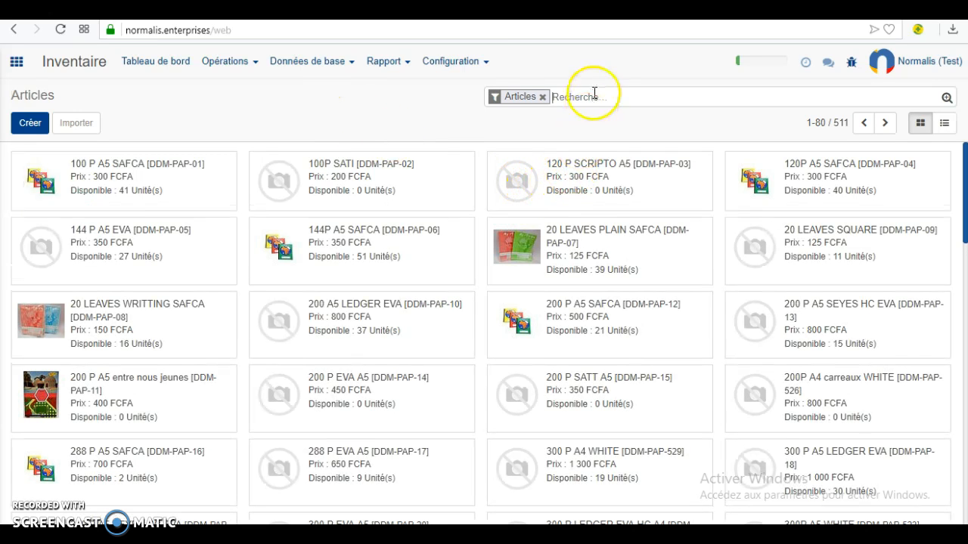
# - Search the articles for "T-sh" and open the T-shirt article
pyautogui.click(565, 96)
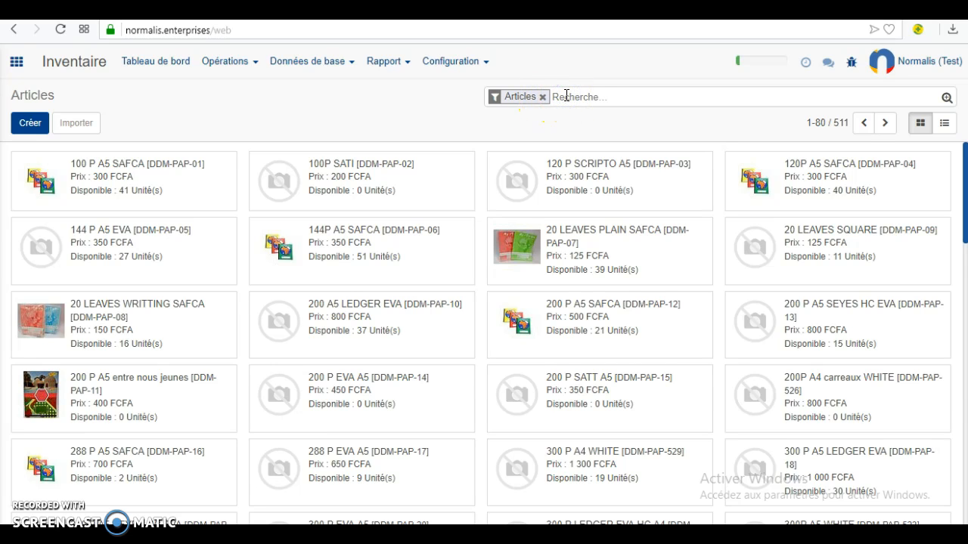
pyautogui.write('T-sh')
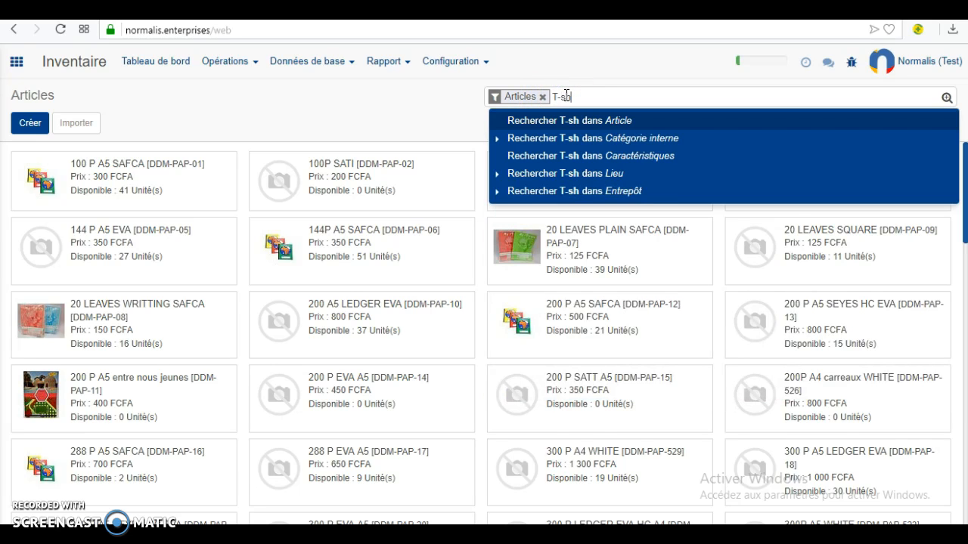
pyautogui.press('Return')
pyautogui.click(199, 176)
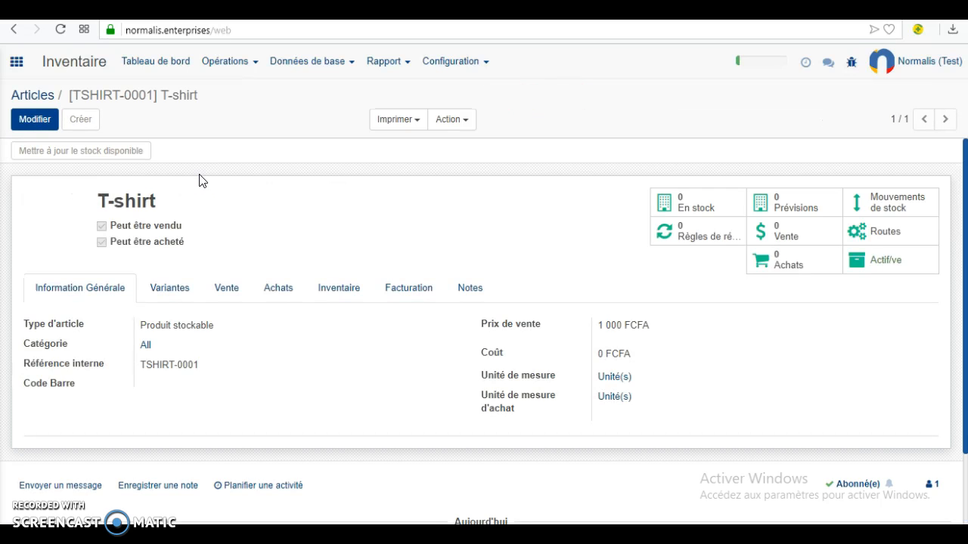
# - View the navy T-shirt picture in the Google image results and return to the T-shirt article
pyautogui.click(332, 11)
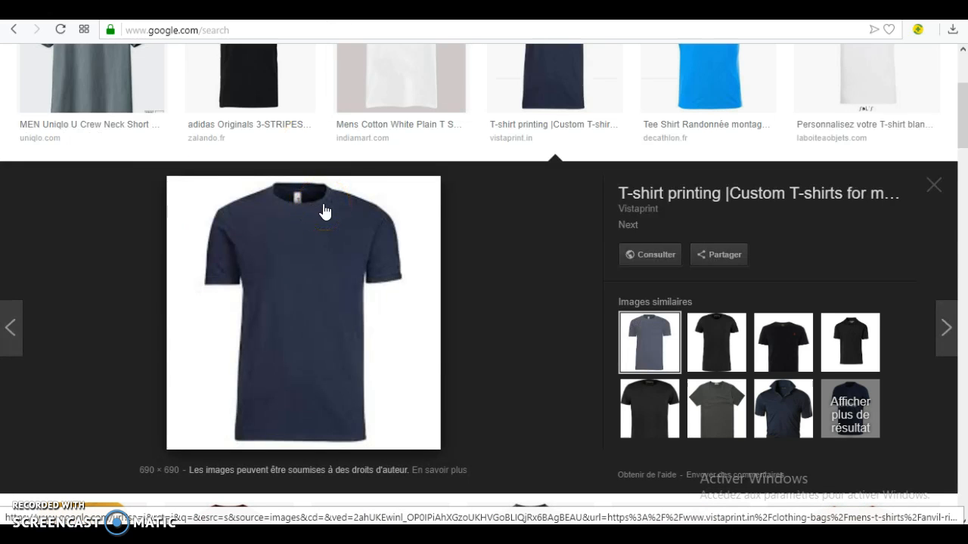
pyautogui.click(314, 249)
pyautogui.click(235, 11)
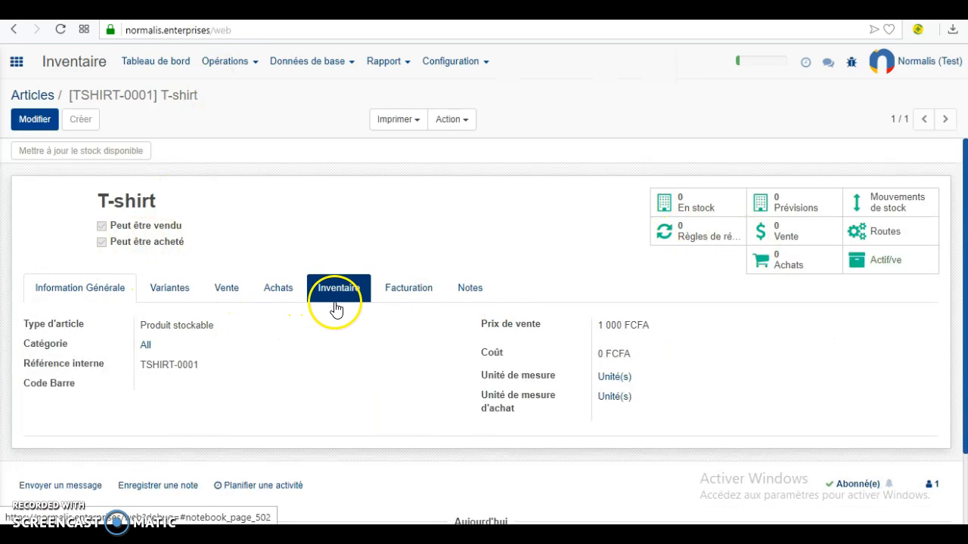
# - Open the T-shirt article's variants for editing and add a newly created attribute Couleur
pyautogui.click(170, 289)
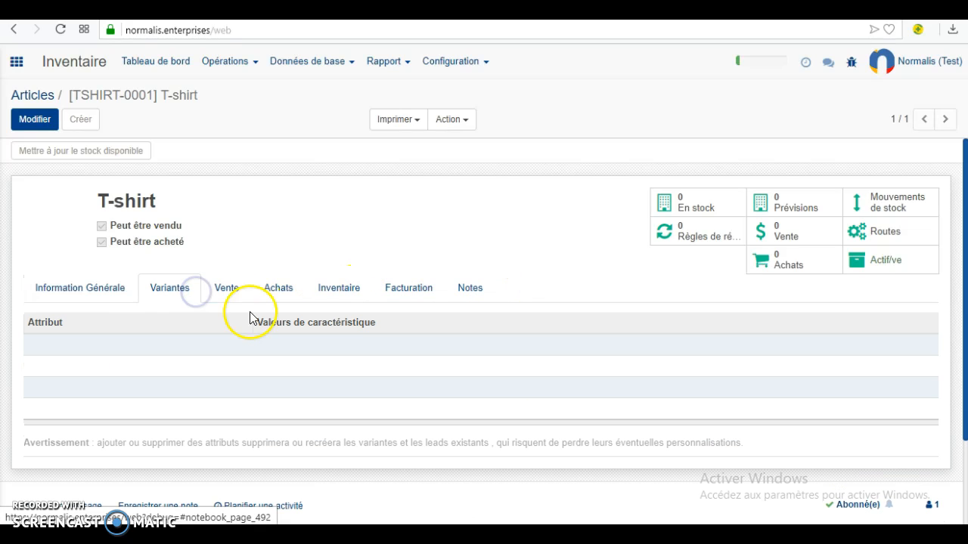
pyautogui.click(34, 119)
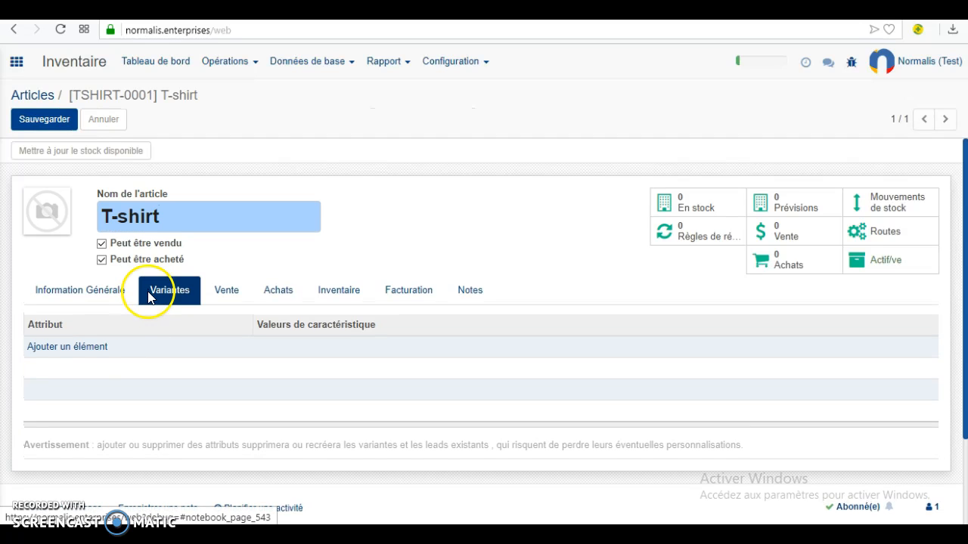
pyautogui.click(87, 347)
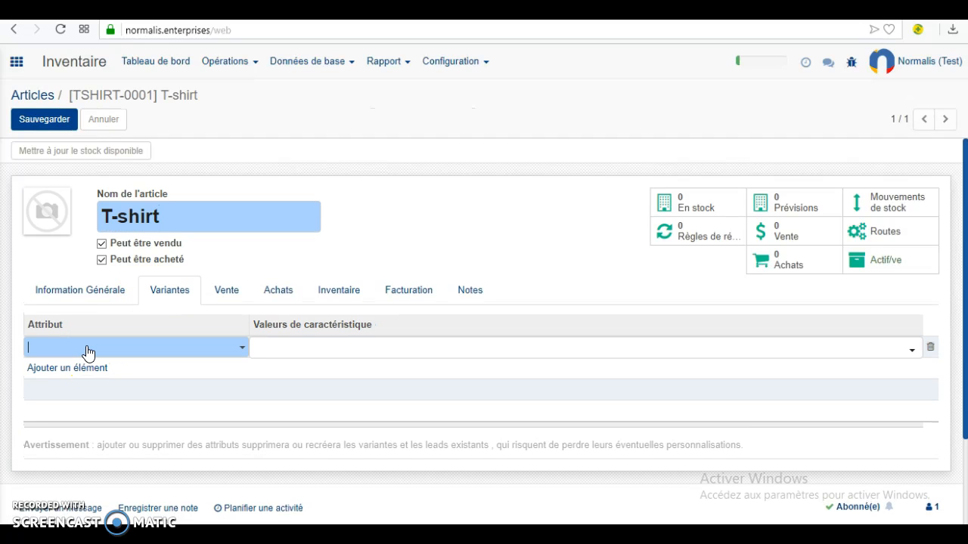
pyautogui.write('Coul')
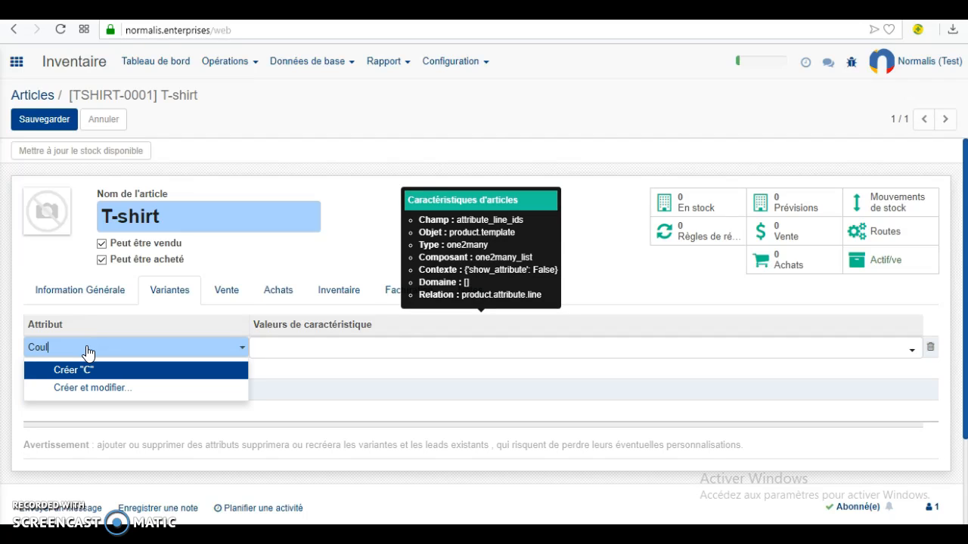
pyautogui.write('eur')
pyautogui.click(119, 374)
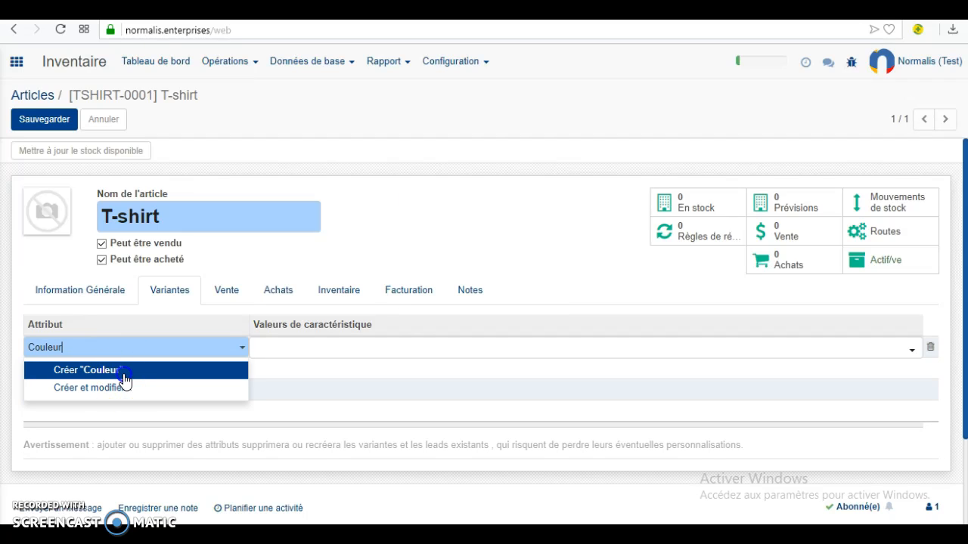
# - Add a second attribute line with a newly created attribute Taille
pyautogui.click(75, 367)
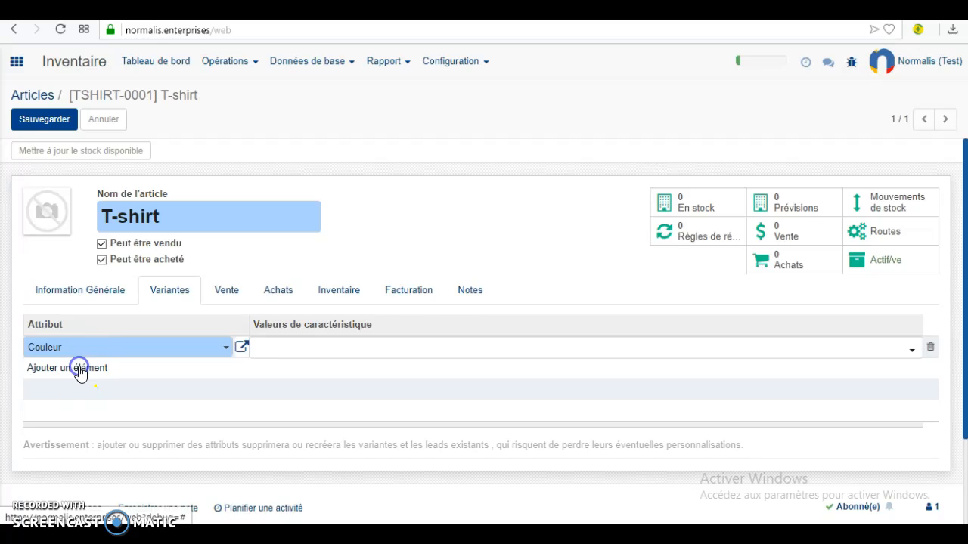
pyautogui.write('Taille')
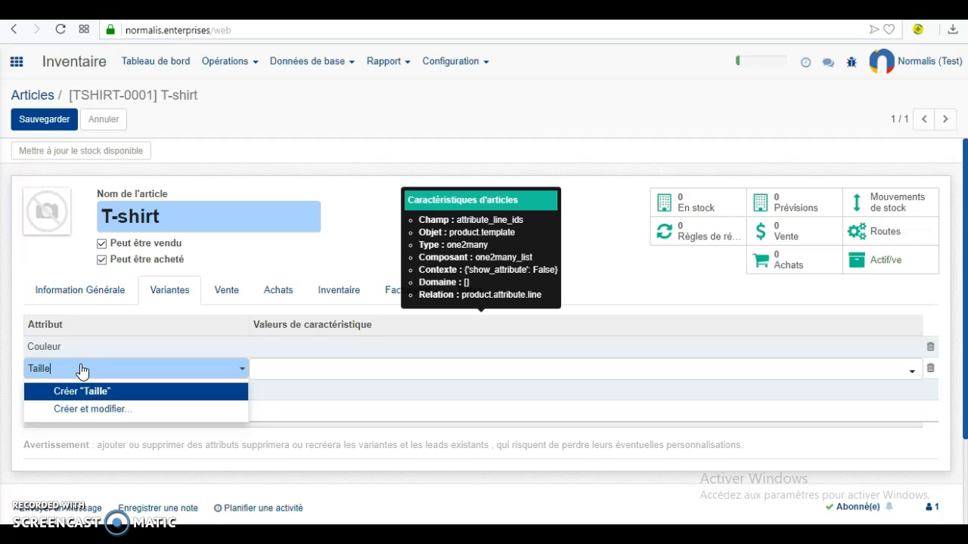
pyautogui.click(82, 391)
# - Create the values noir, bl and rouge for the Couleur attribute
pyautogui.click(269, 353)
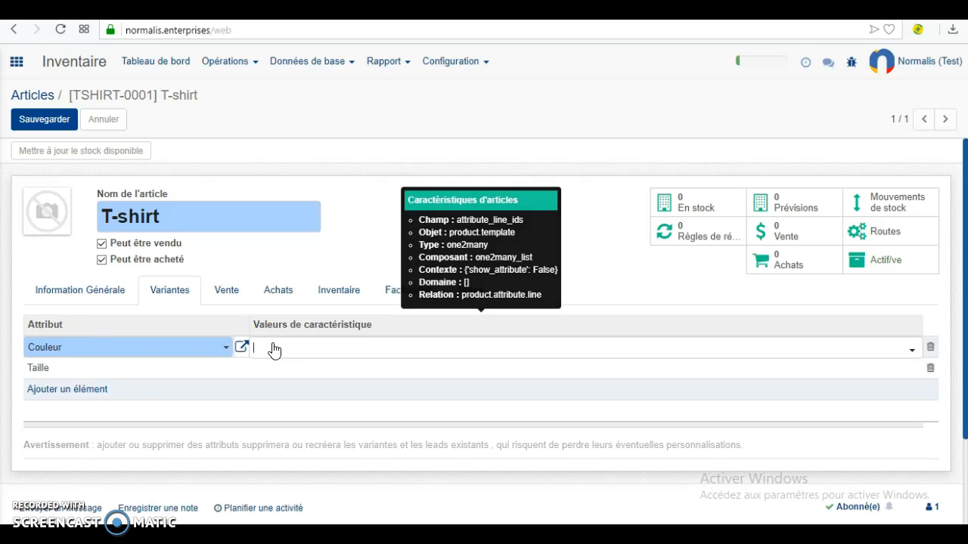
pyautogui.write('coule')
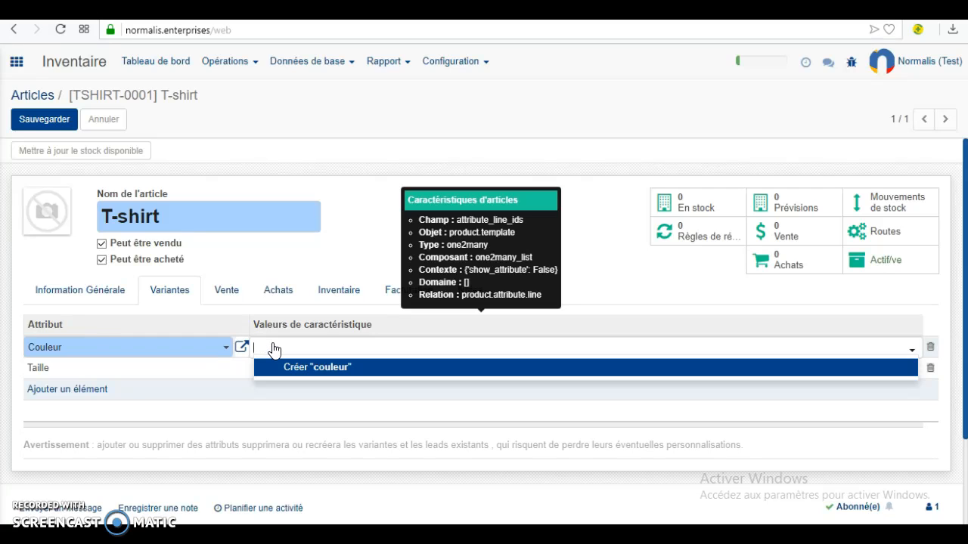
pyautogui.write('noir')
pyautogui.press('Return')
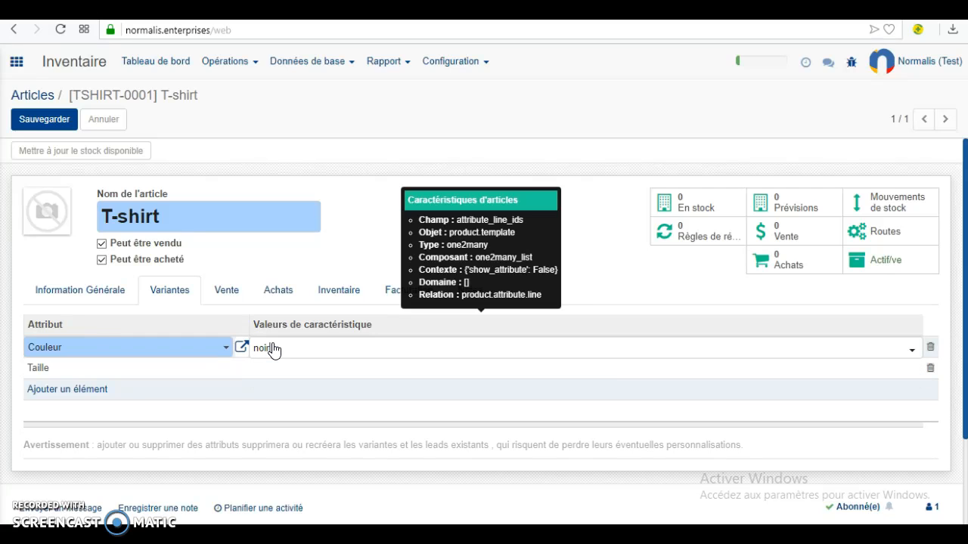
pyautogui.write('b')
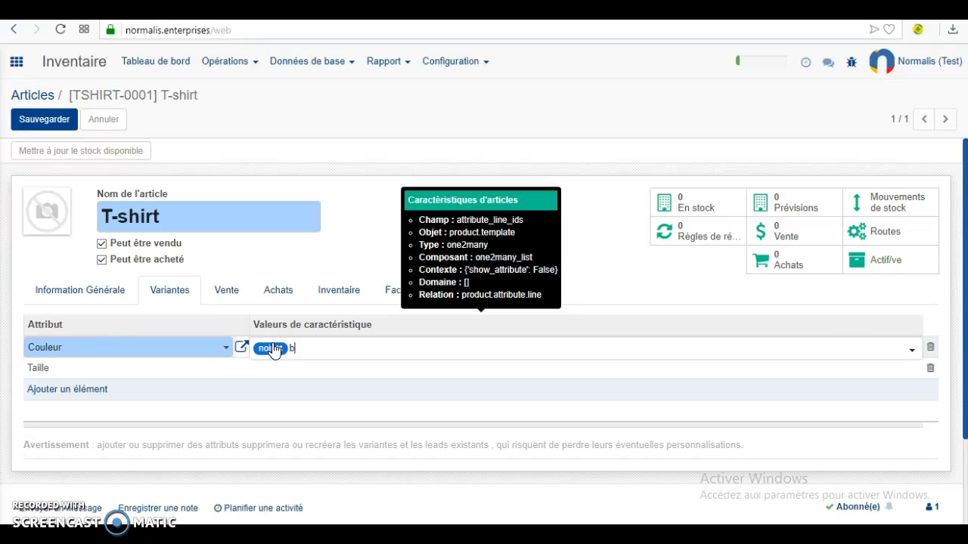
pyautogui.write('la')
pyautogui.press('Return')
pyautogui.write('riou')
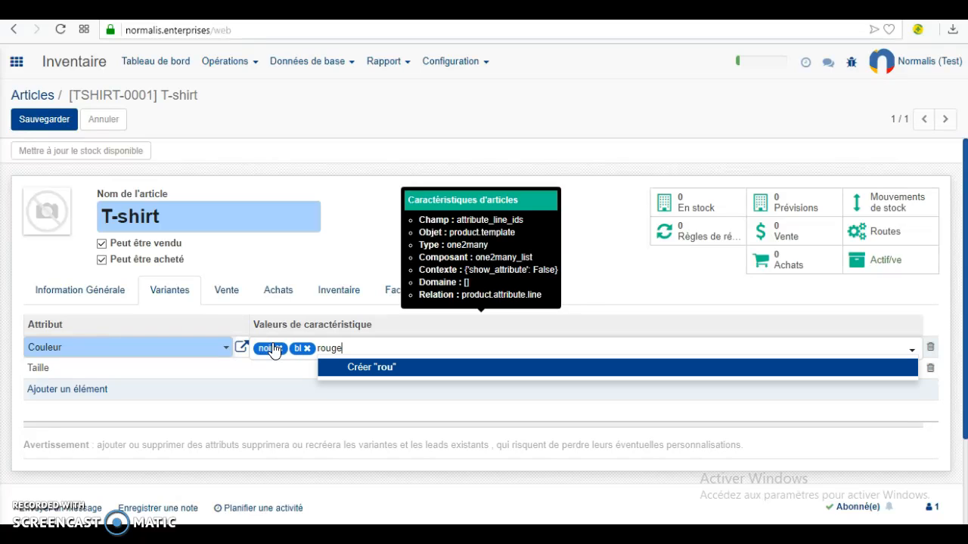
pyautogui.press('Return')
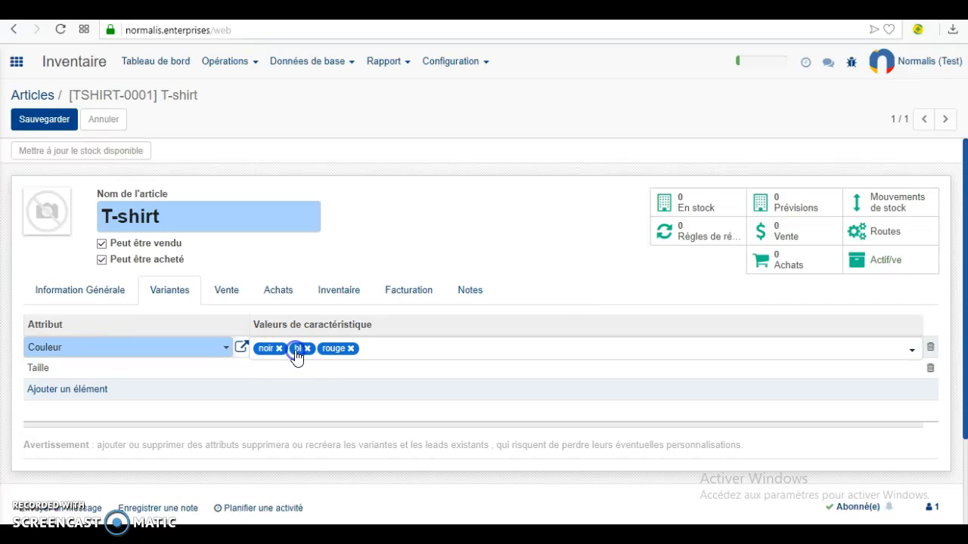
# - Replace the incomplete Couleur value bl with Bleu
pyautogui.doubleClick(301, 348)
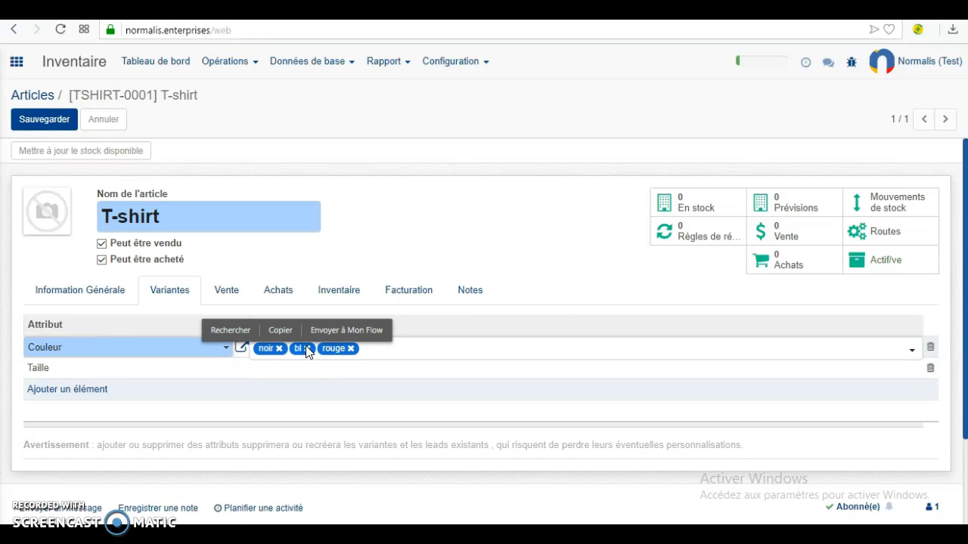
pyautogui.click(306, 347)
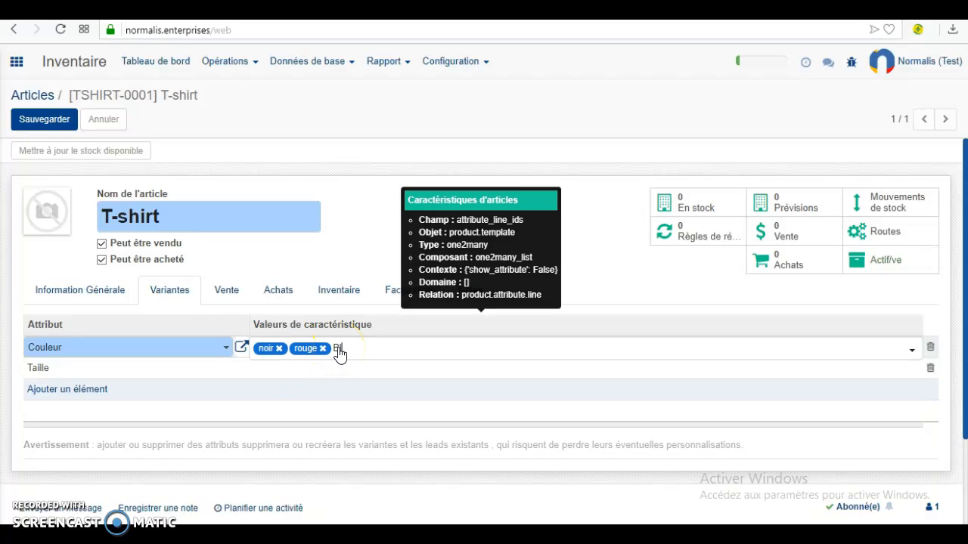
pyautogui.press('Return')
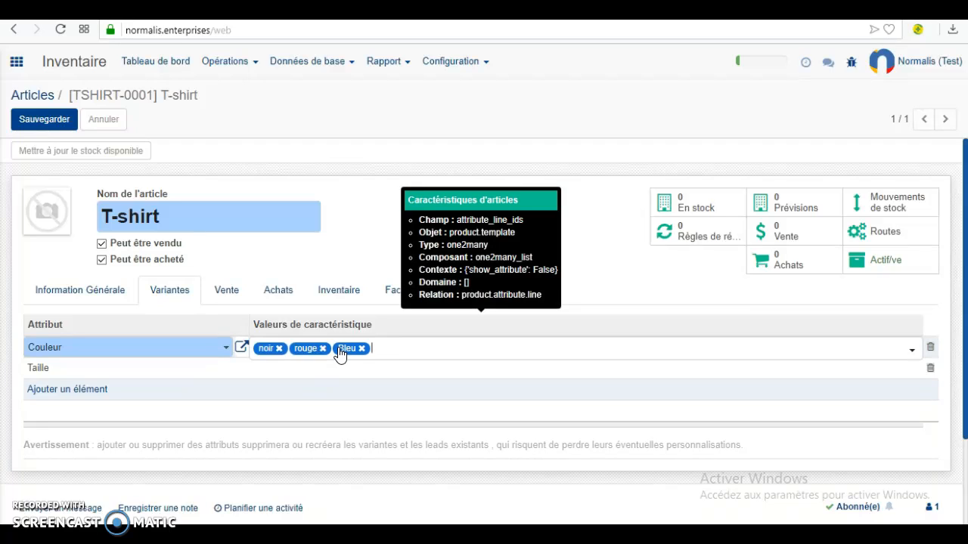
# - Create the values X, XXl and L for the Taille attribute and save the article
pyautogui.click(176, 368)
pyautogui.click(293, 370)
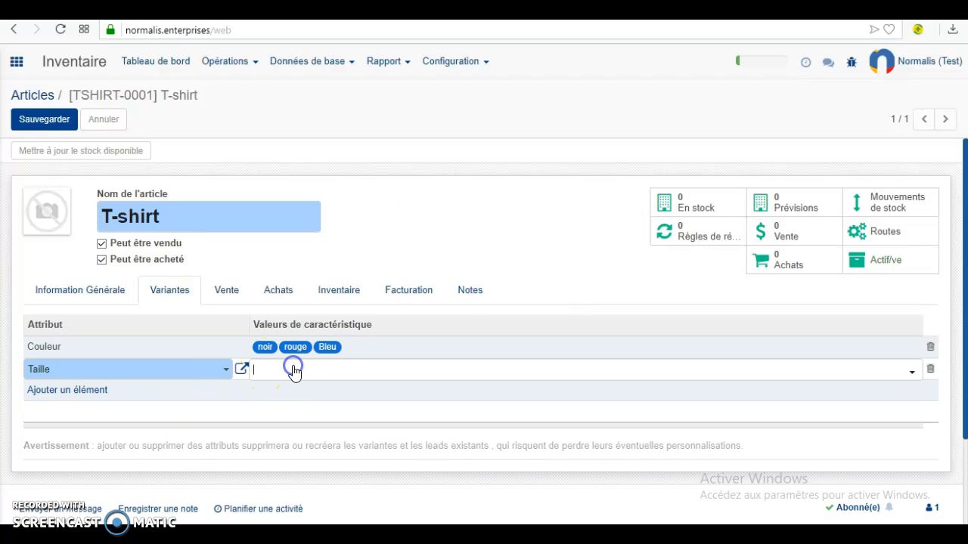
pyautogui.write('X')
pyautogui.press('Return')
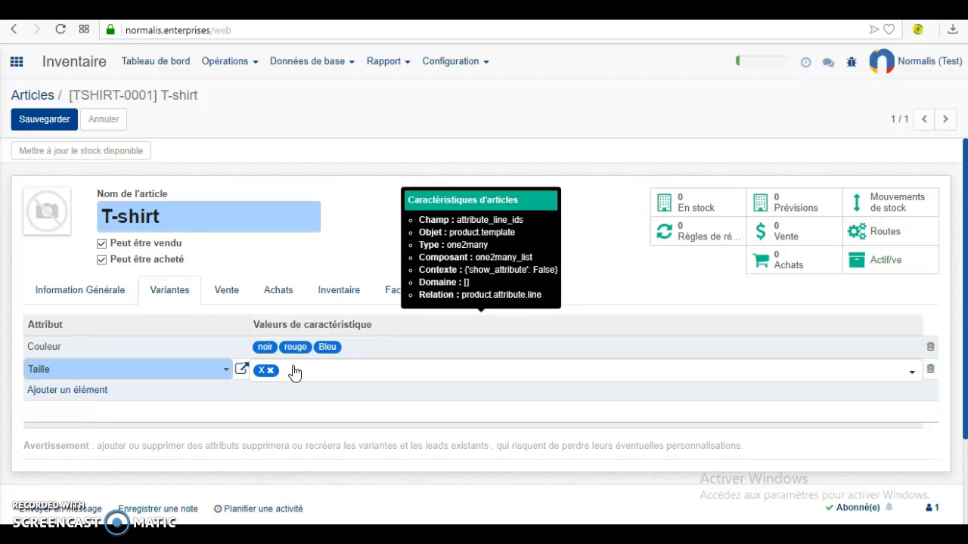
pyautogui.click(295, 373)
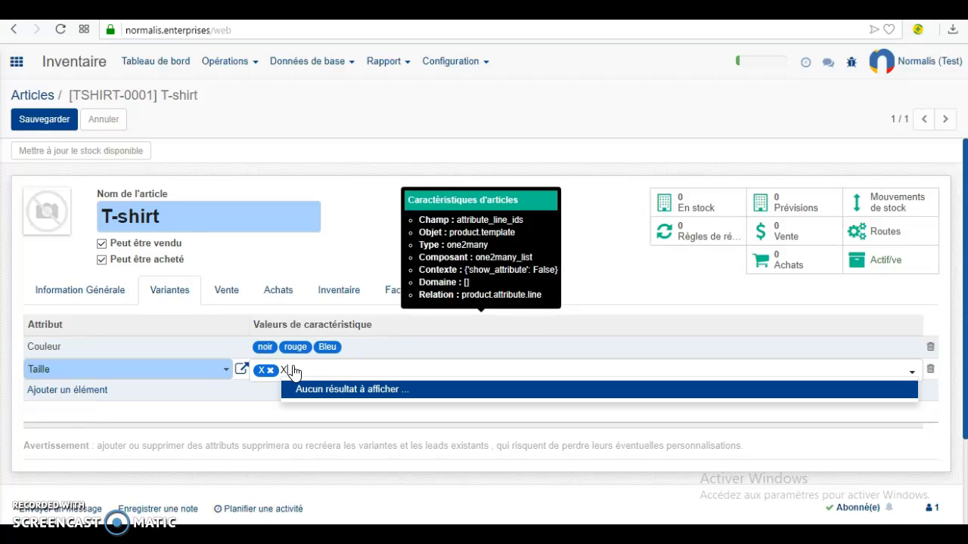
pyautogui.write('XX')
pyautogui.press('Return')
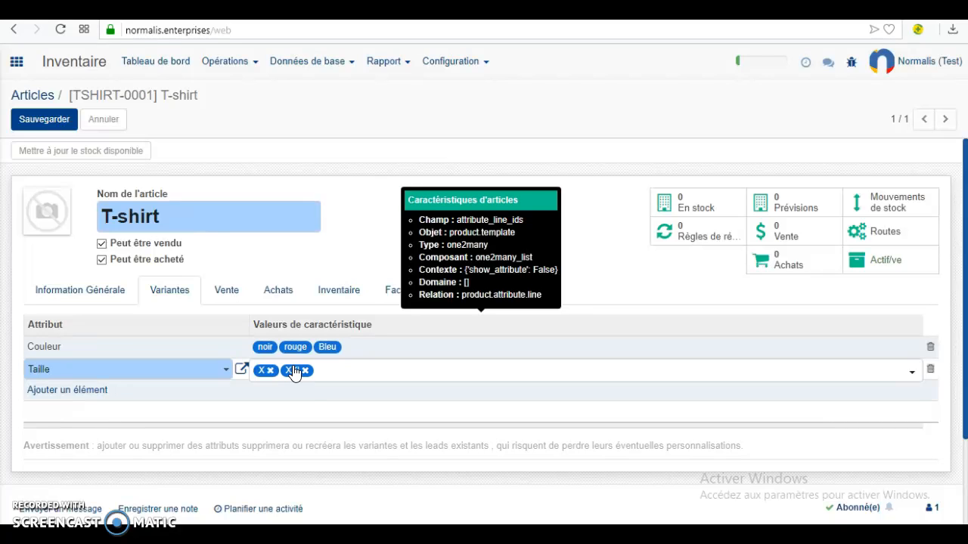
pyautogui.write('L')
pyautogui.press('Return')
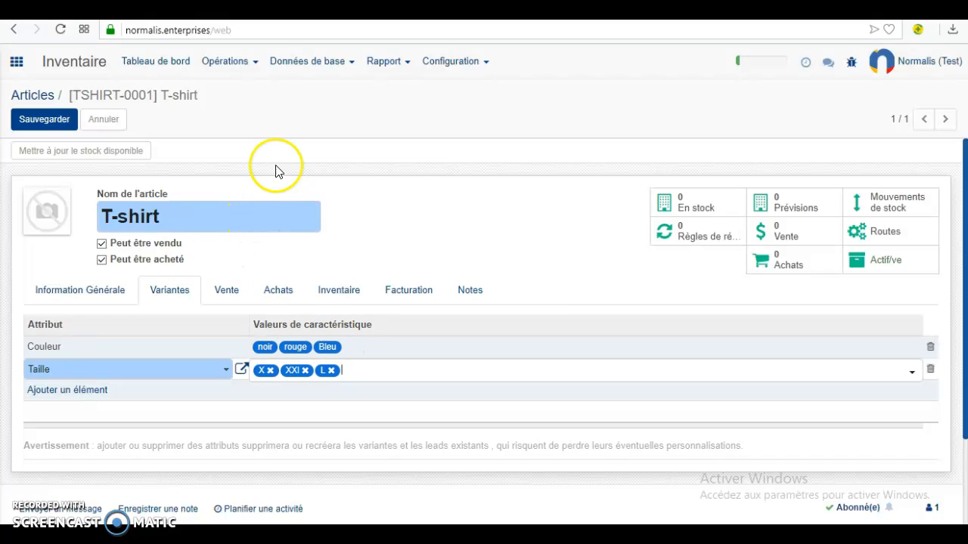
pyautogui.click(48, 121)
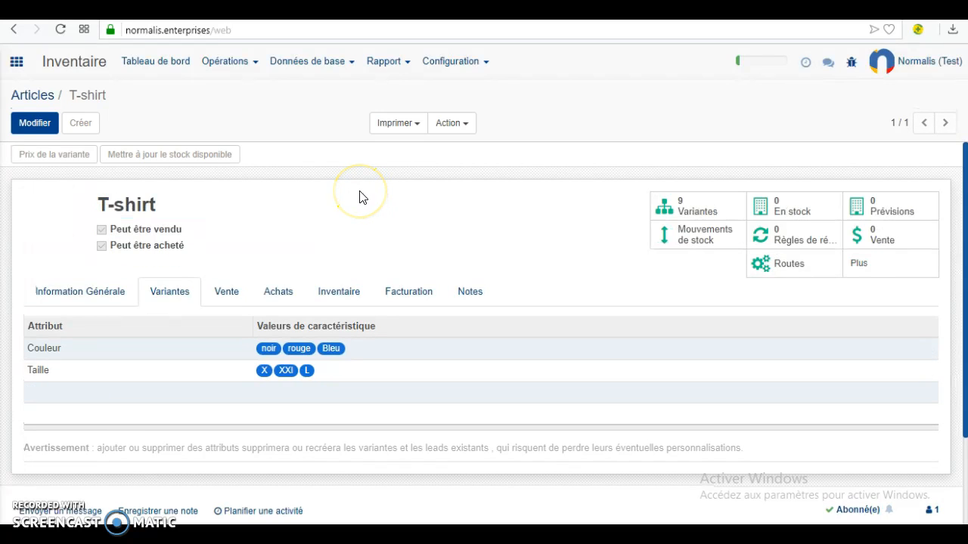
# - Open the T-shirt's variants and examine the codes, cost and weight fields of the noir, X variant in edit mode
pyautogui.click(688, 208)
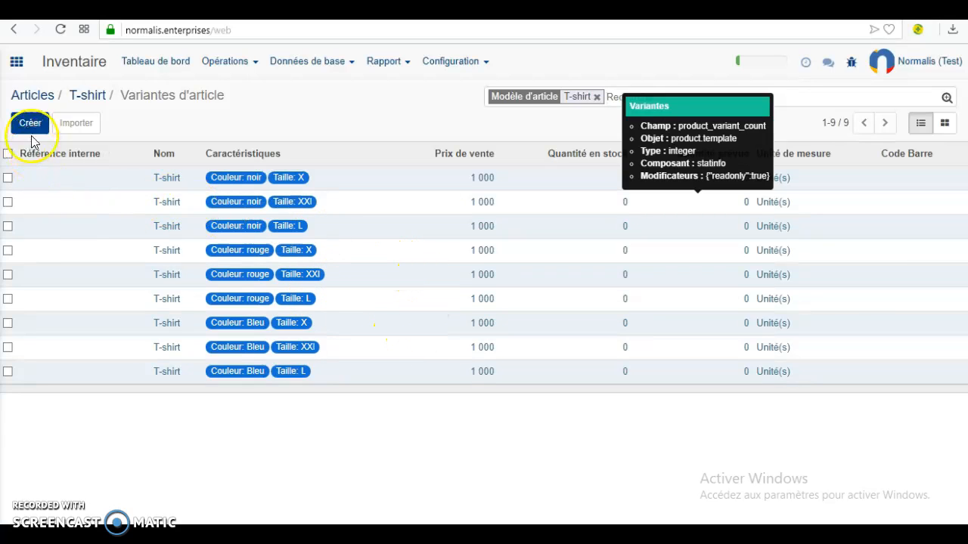
pyautogui.click(361, 187)
pyautogui.scroll(-1, 320, 253)
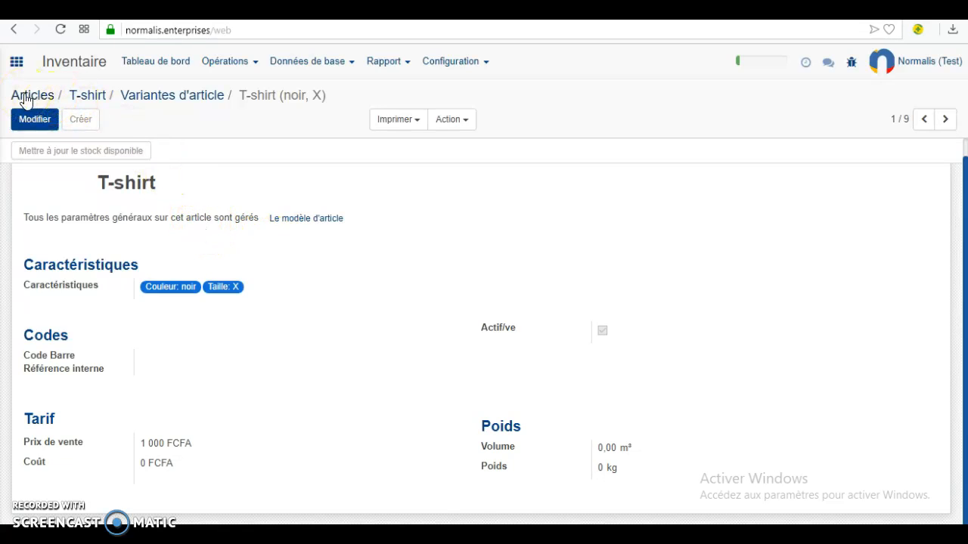
pyautogui.click(45, 129)
pyautogui.scroll(-1, 251, 260)
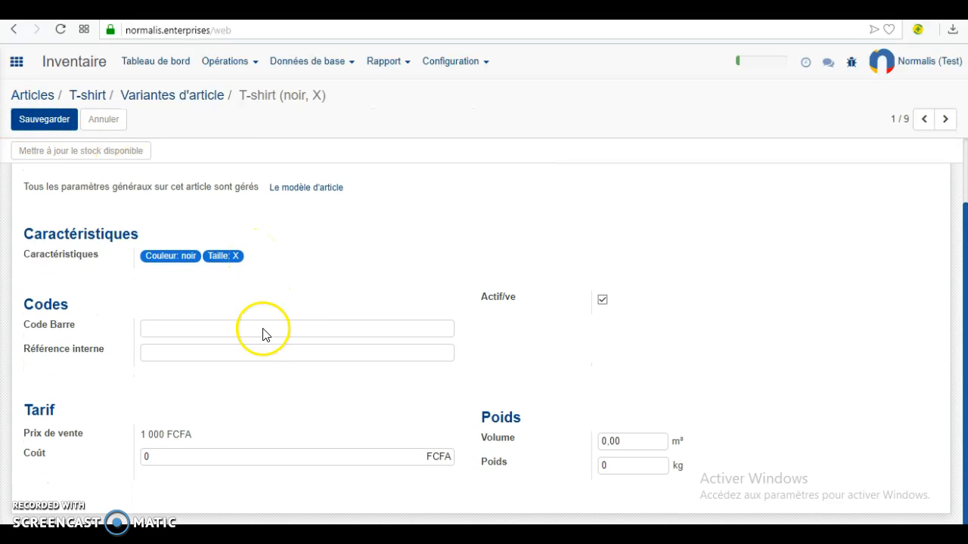
pyautogui.scroll(1, 205, 422)
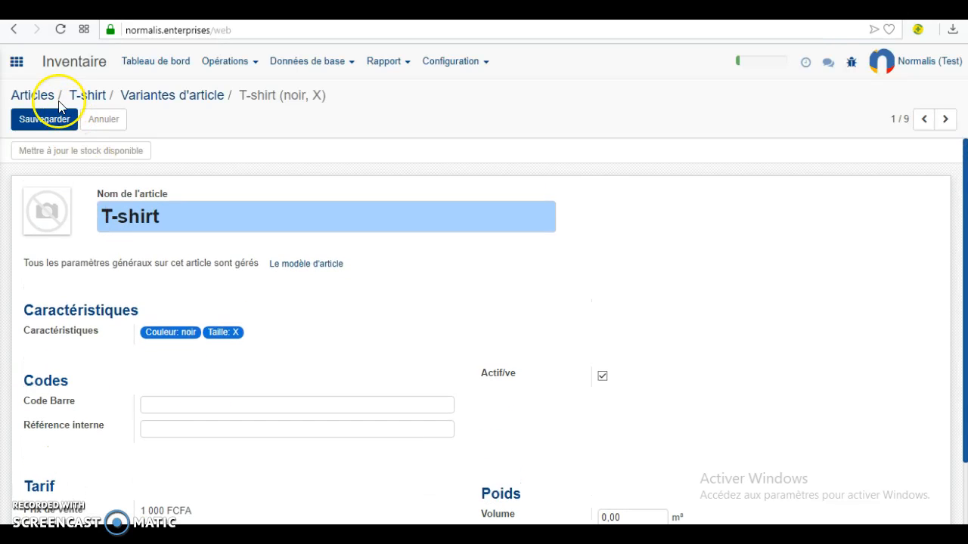
pyautogui.click(56, 119)
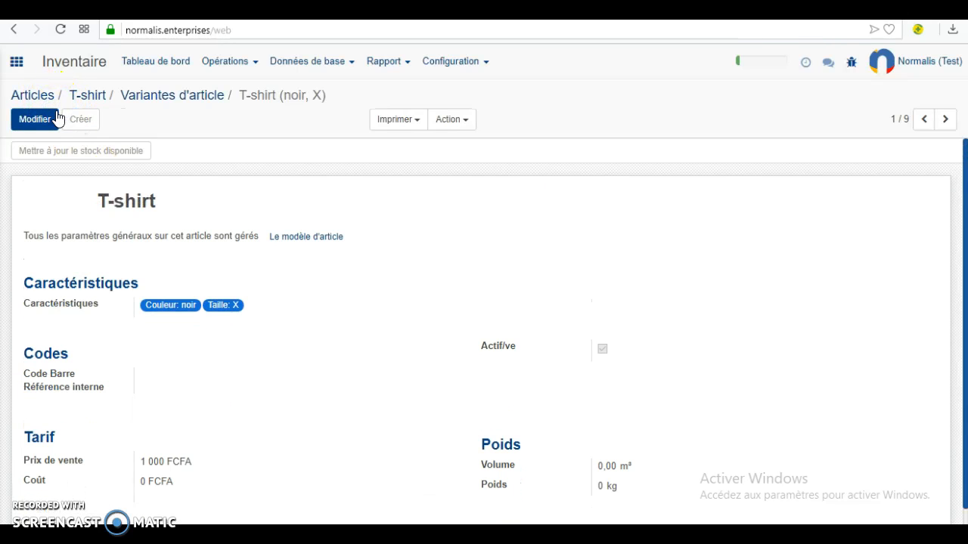
# - Return to the list of articles and reopen the T-shirt article at its attributes and values
pyautogui.click(53, 116)
pyautogui.click(37, 94)
pyautogui.click(115, 177)
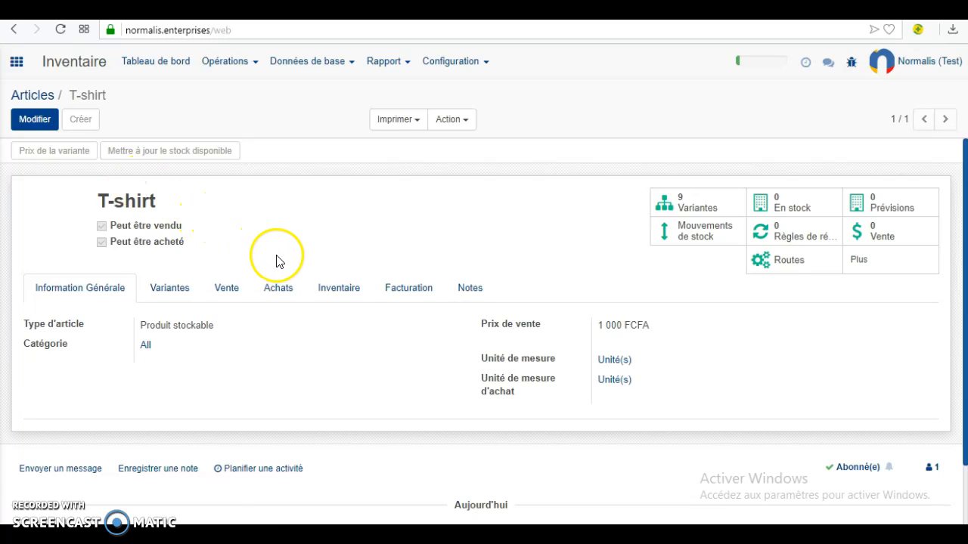
pyautogui.click(171, 294)
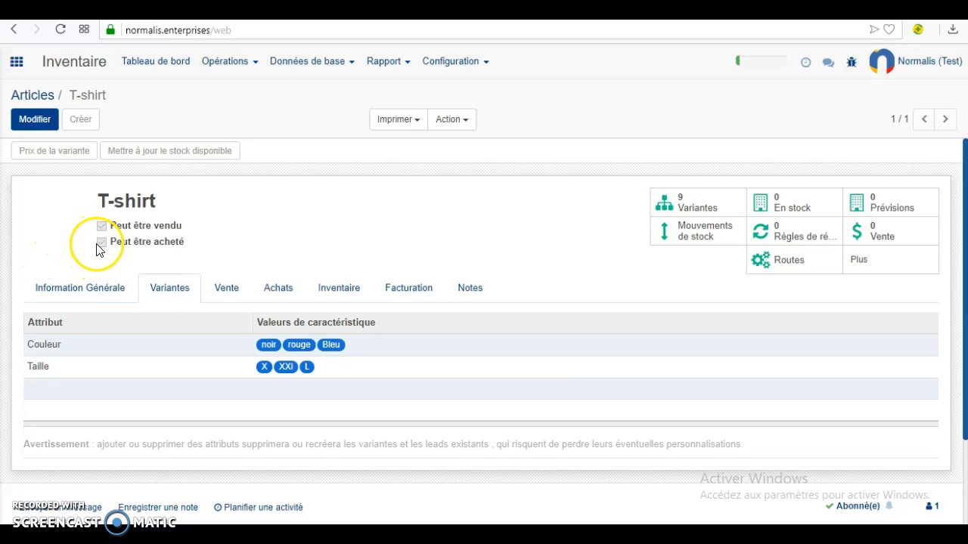
# - Open the T-shirt's variant prices and set the price supplement of Taille X to 500
pyautogui.click(62, 152)
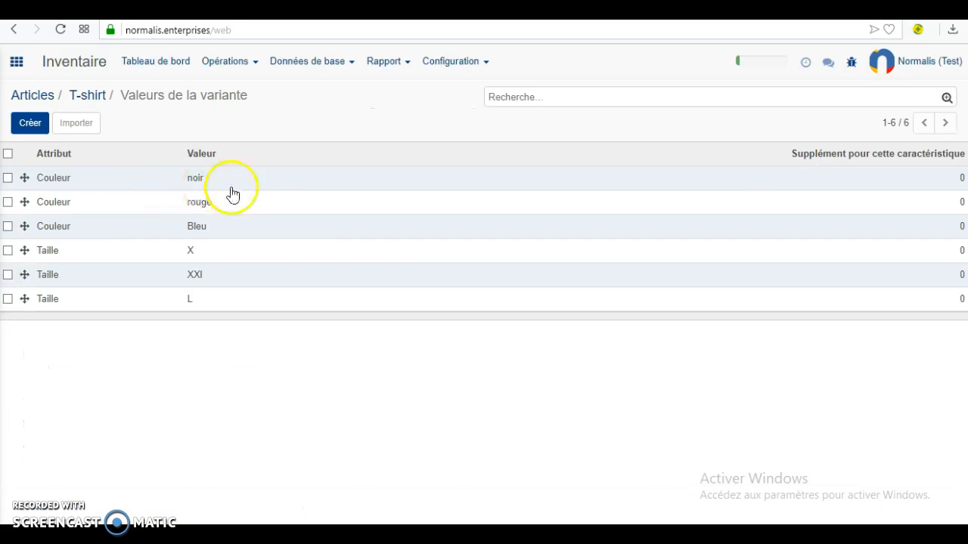
pyautogui.click(237, 253)
pyautogui.click(331, 252)
pyautogui.click(331, 252)
pyautogui.click(330, 251)
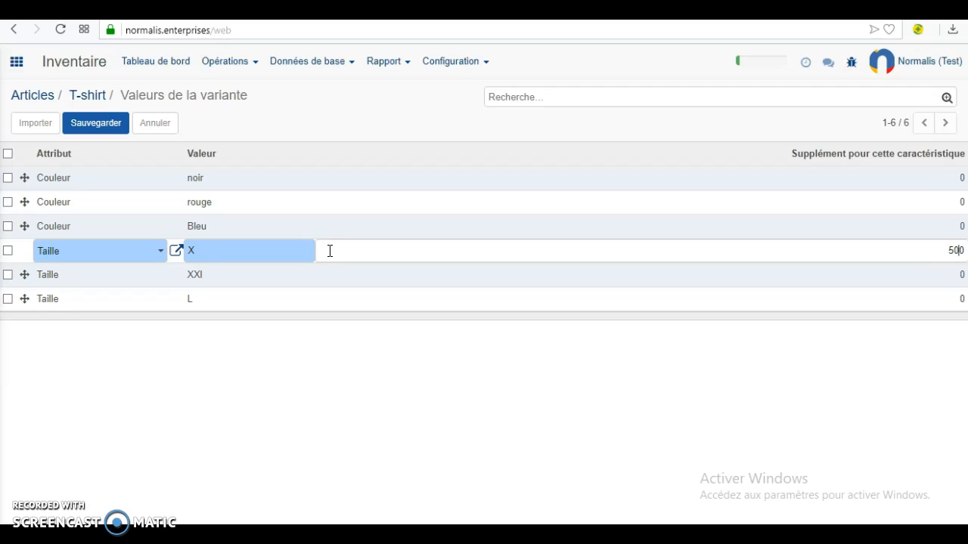
# - Set the price supplement of Taille XXl to 650 and save the variant values
pyautogui.click(321, 269)
pyautogui.click(336, 275)
pyautogui.click(337, 275)
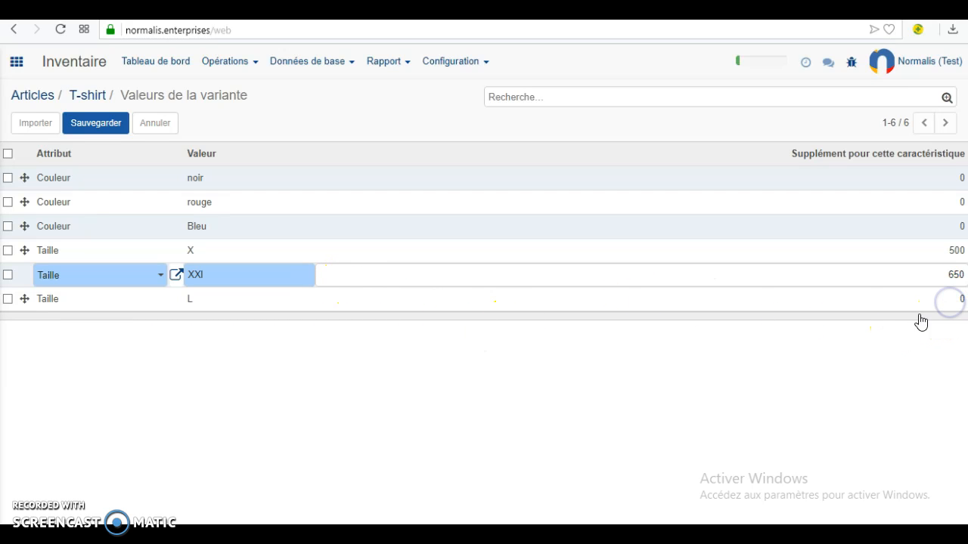
pyautogui.press('Return')
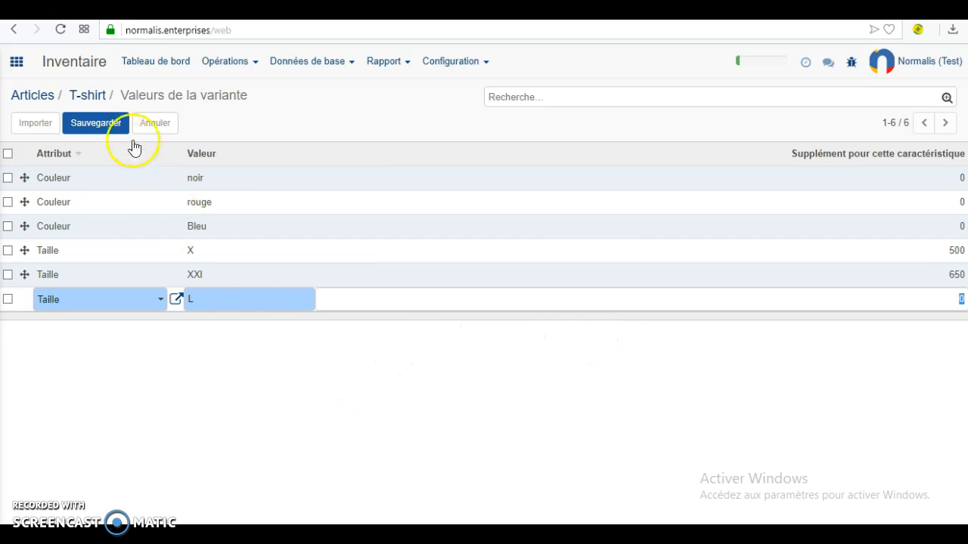
pyautogui.click(96, 124)
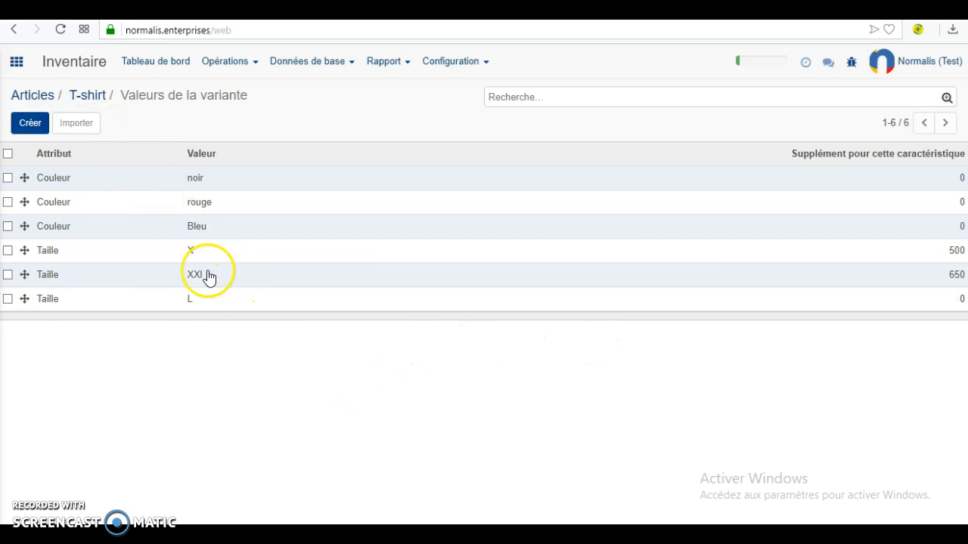
# - Return to the T-shirt article and open its list of variants
pyautogui.click(80, 96)
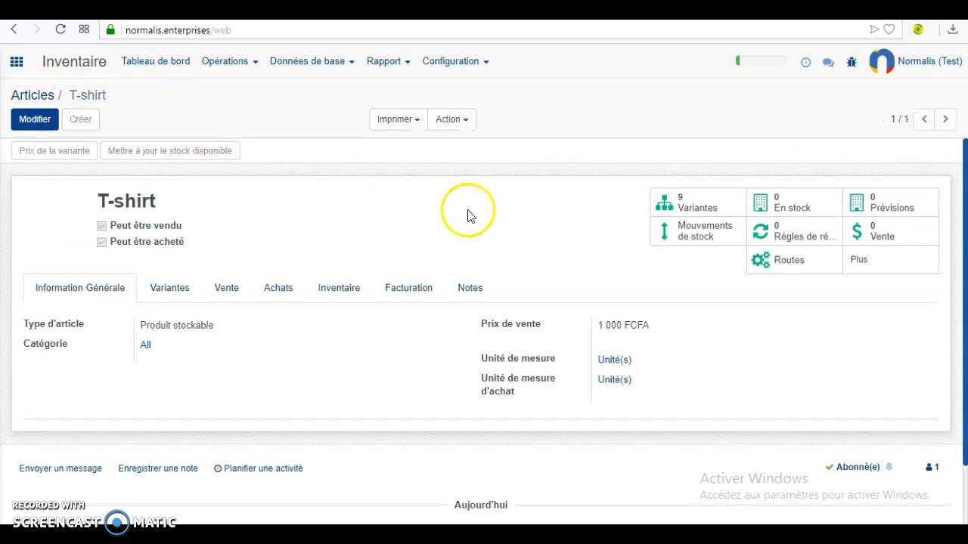
pyautogui.click(694, 208)
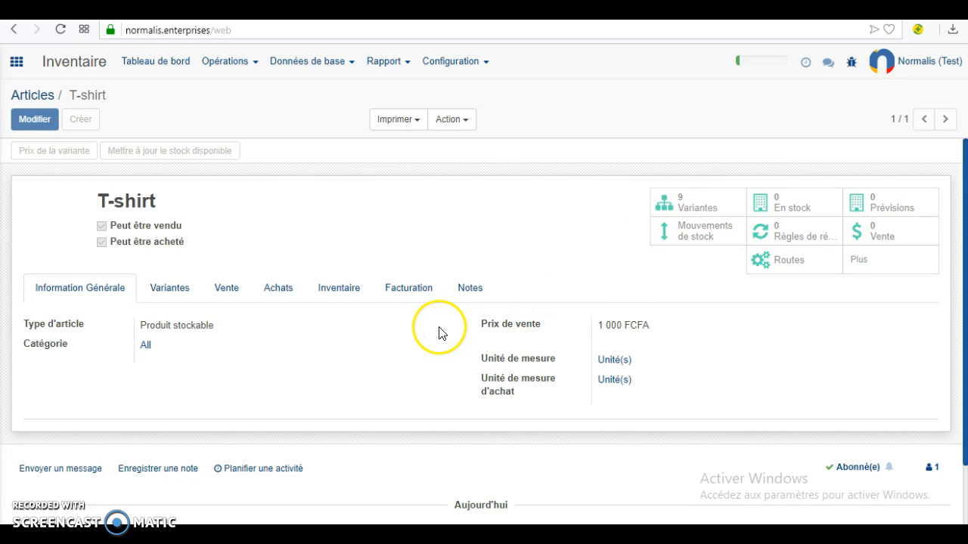